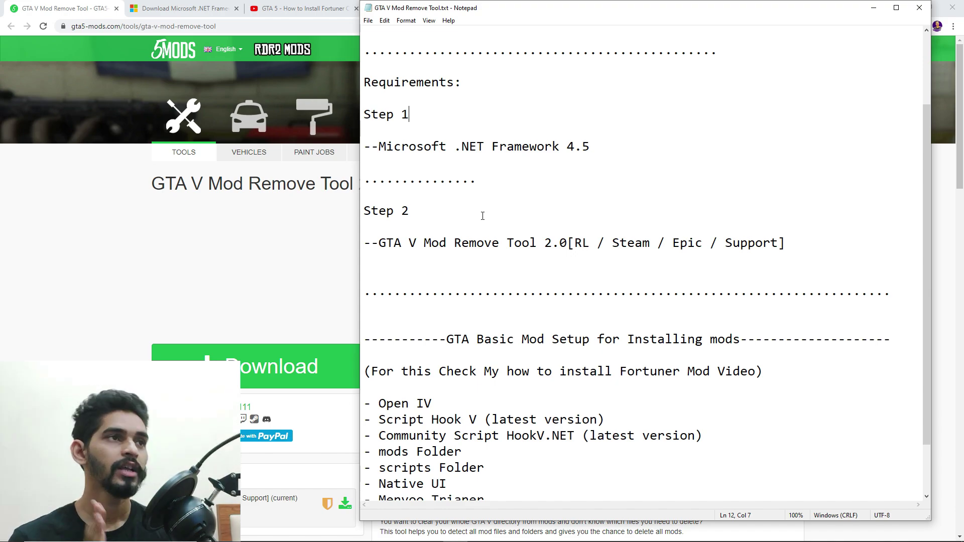
# Step: Review the Step 1 and Step 2 requirements and the basic mod setup list in the GTA V Mod Remove Tool notes
pyautogui.click(681, 151)
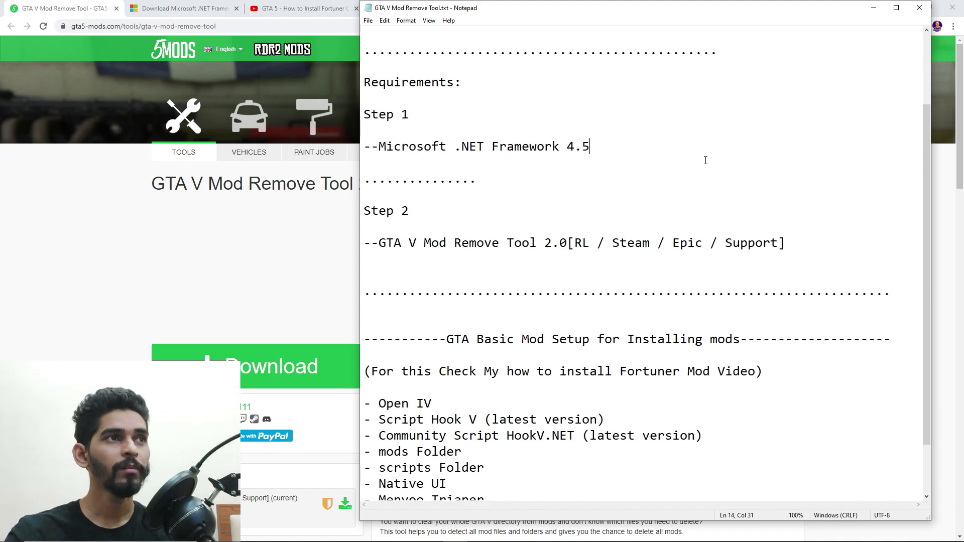
pyautogui.moveTo(689, 160); pyautogui.dragTo(385, 113)
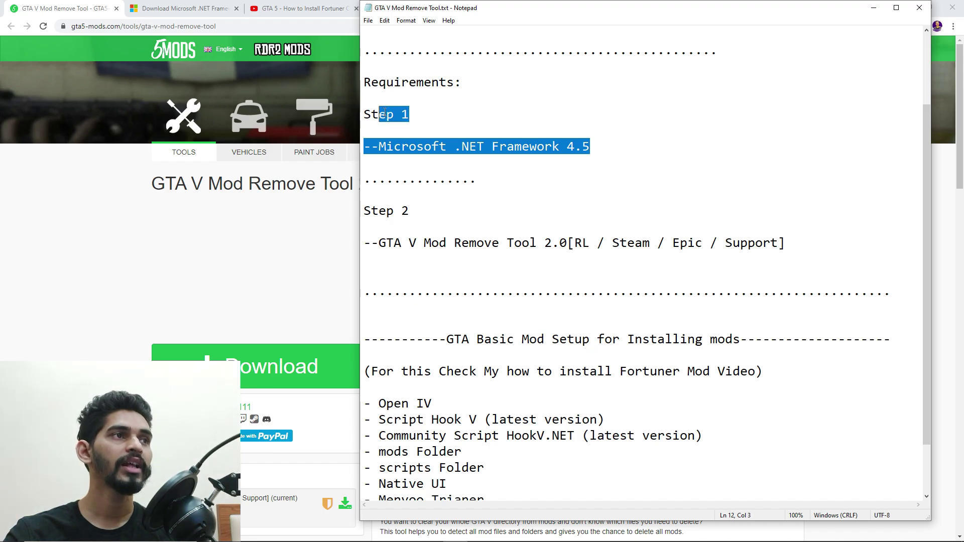
pyautogui.click(529, 219)
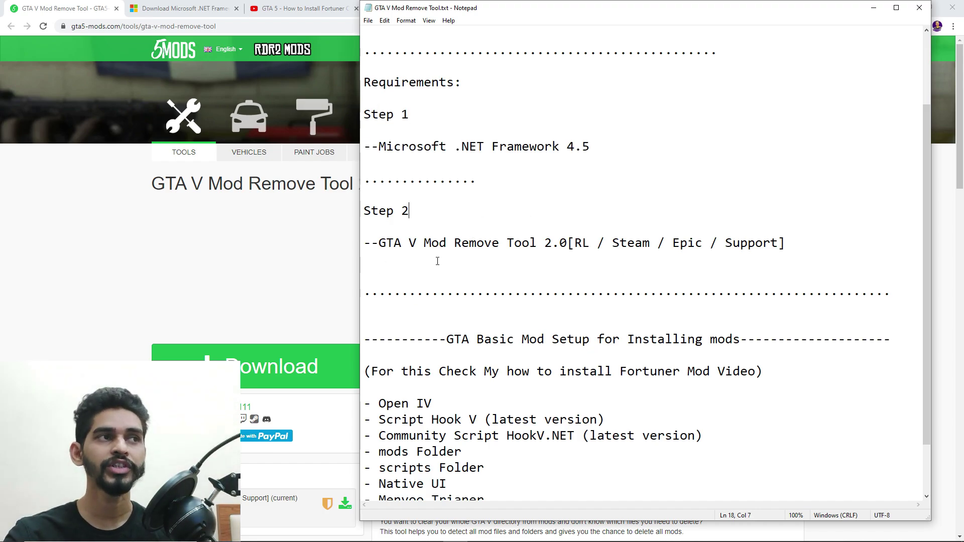
pyautogui.scroll(-2, 577, 257)
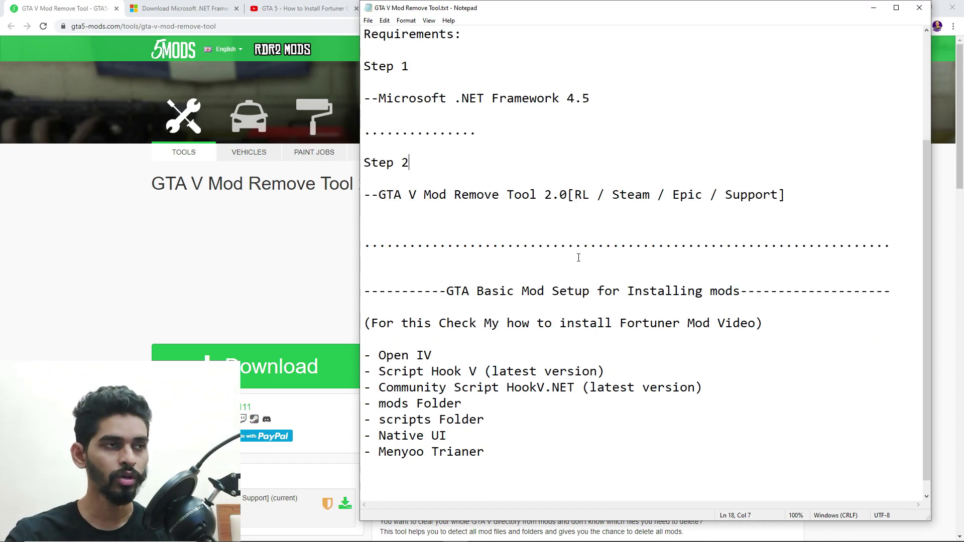
pyautogui.moveTo(431, 276); pyautogui.dragTo(816, 429)
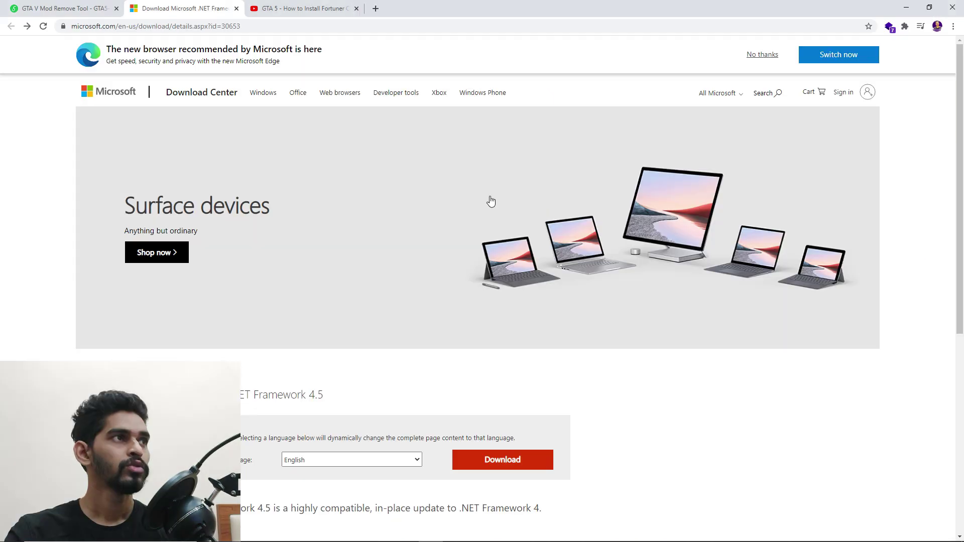
# Step: Download the English version of Microsoft .NET Framework 4.5 from the Microsoft Download Center
pyautogui.scroll(-4, 491, 200)
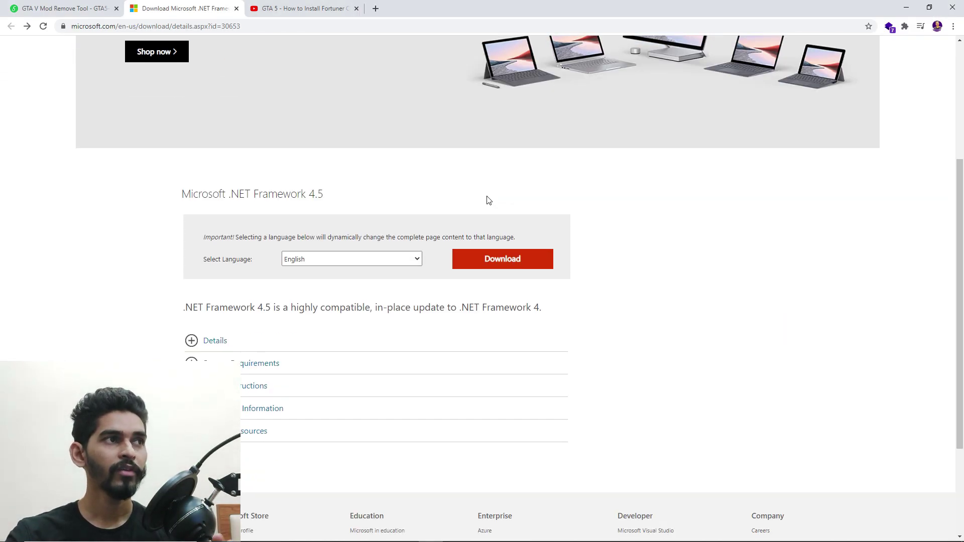
pyautogui.scroll(-1, 487, 198)
pyautogui.click(526, 207)
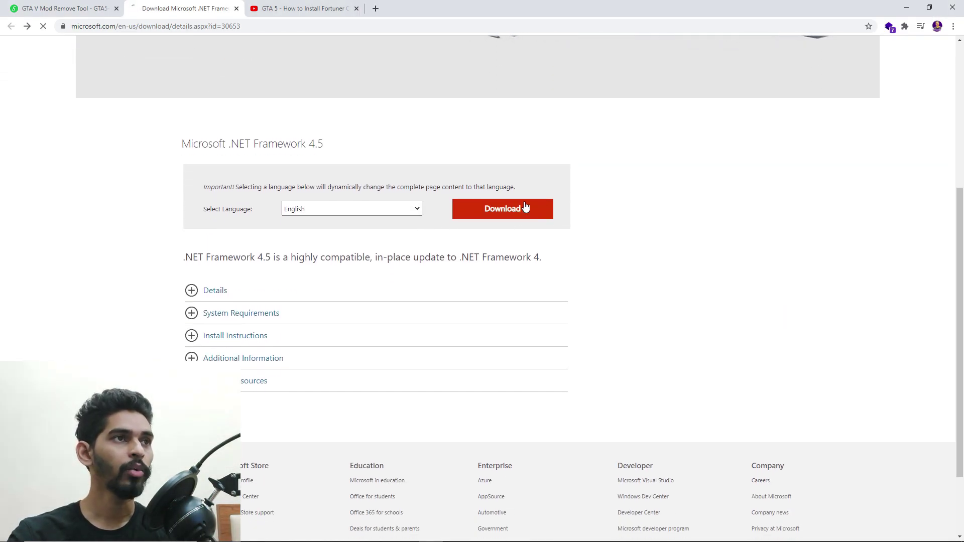
pyautogui.scroll(-5, 492, 190)
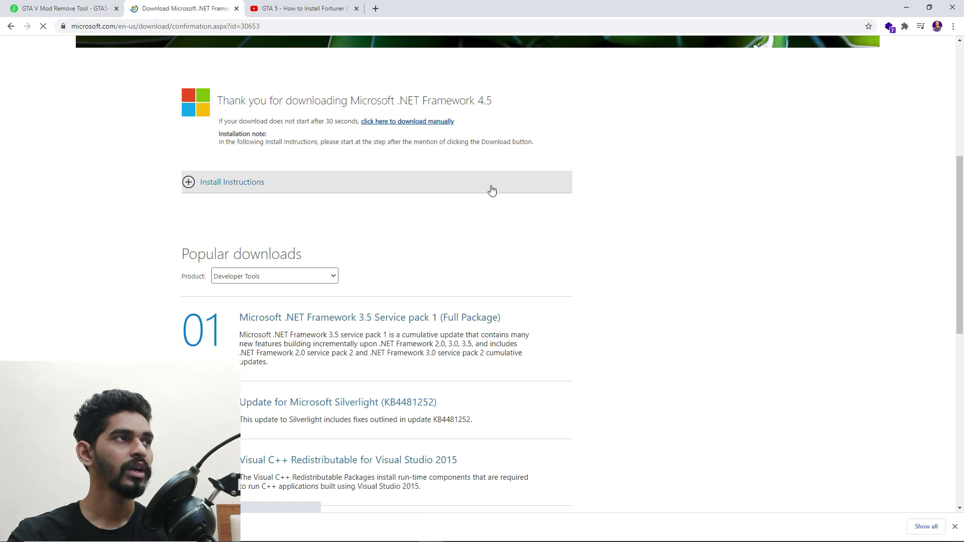
# Step: Download version 2.0 [RL / Steam / Epic Support] of GTA V Mod Remove Tool from the gta5-mods page
pyautogui.click(80, 14)
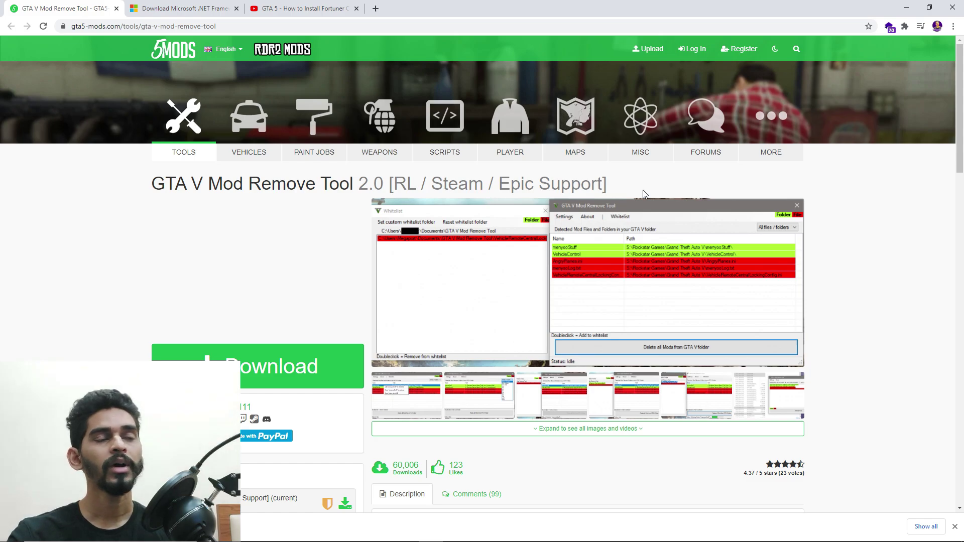
pyautogui.scroll(-5, 645, 193)
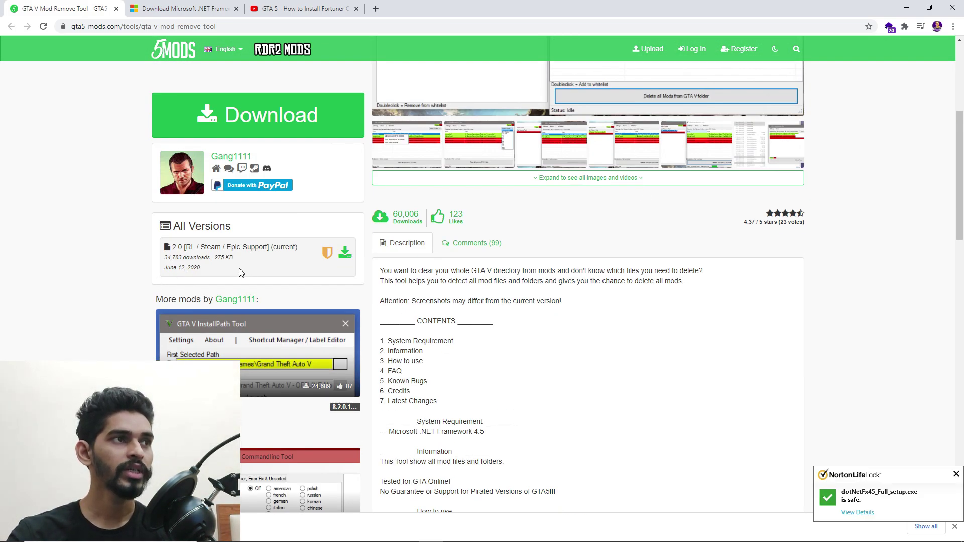
pyautogui.click(346, 254)
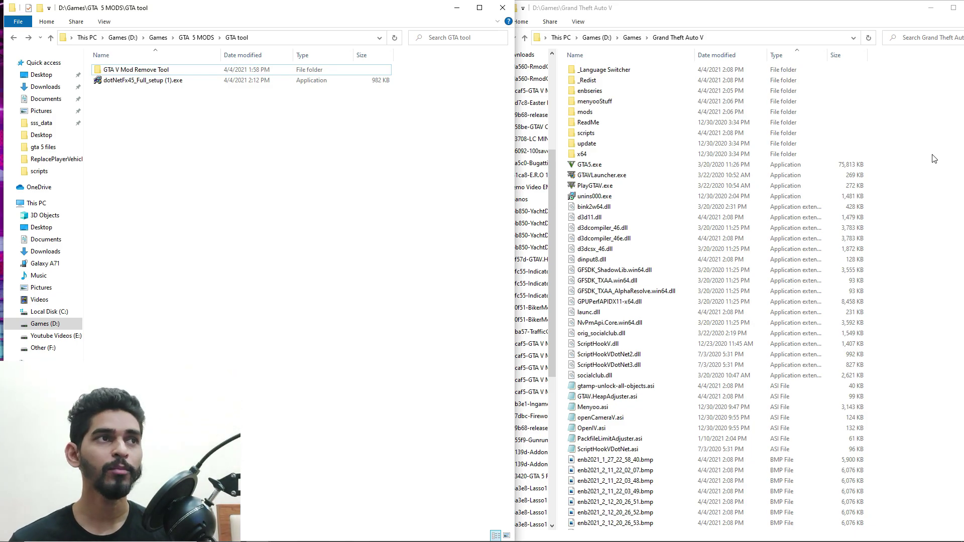
# Step: Examine the Grand Theft Auto V game folder for mod folders, scripts and log files, and return to the GTA tool folder
pyautogui.click(800, 23)
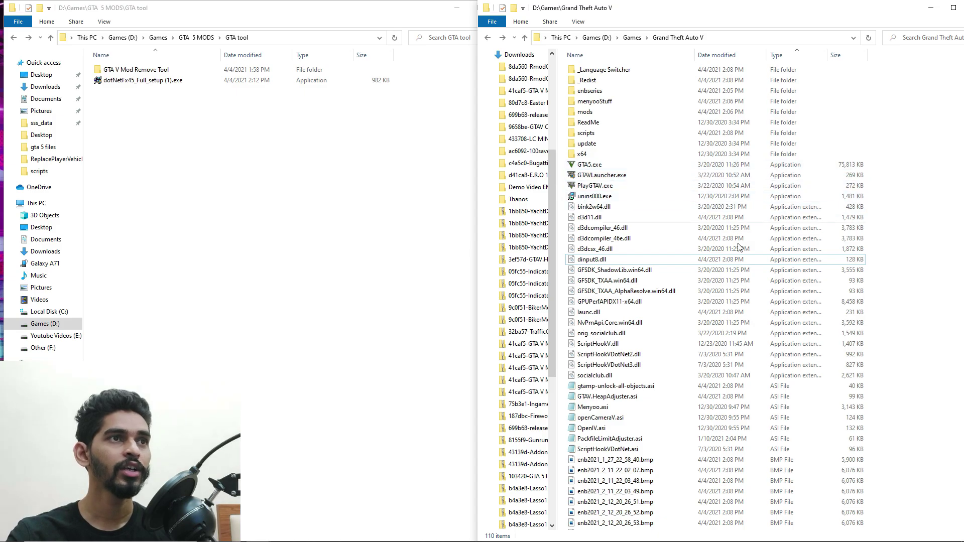
pyautogui.click(668, 112)
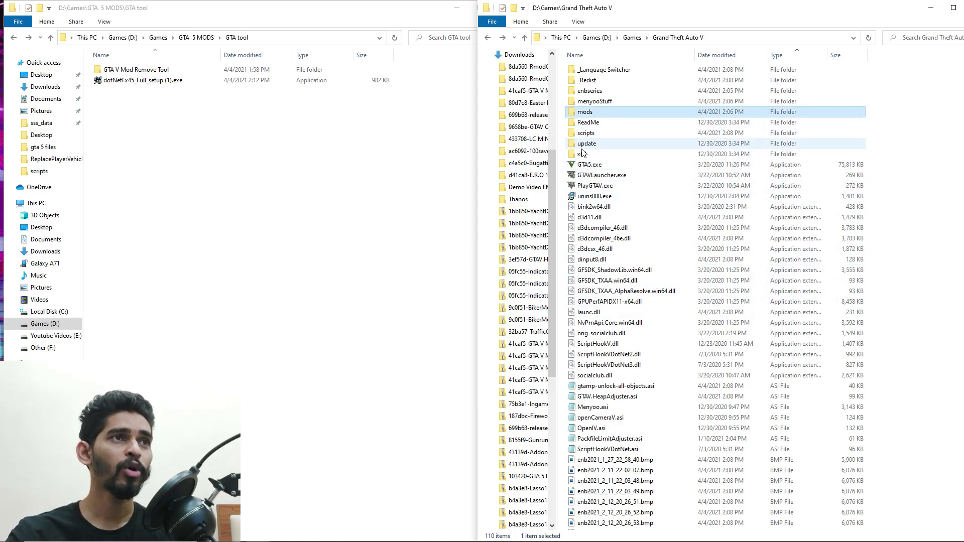
pyautogui.scroll(-5, 662, 258)
pyautogui.scroll(5, 666, 115)
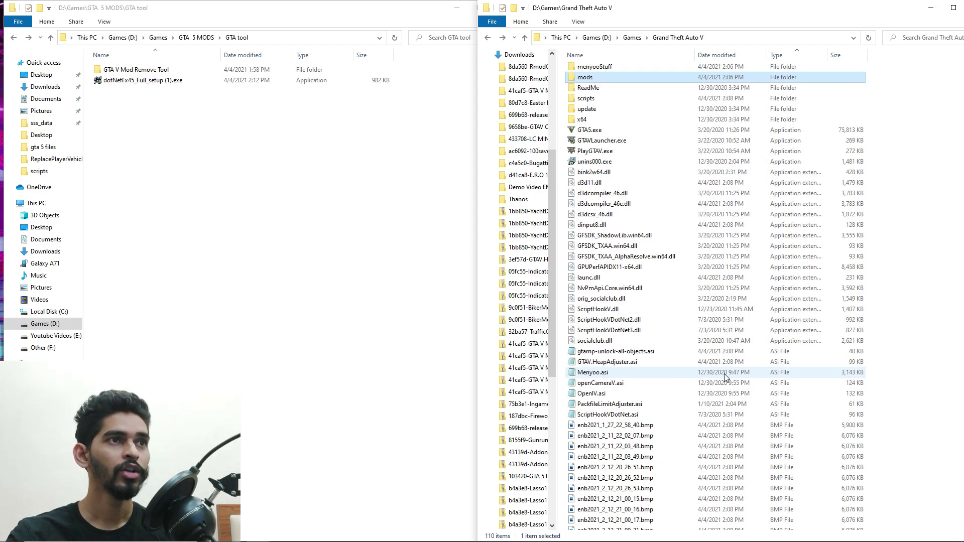
pyautogui.scroll(-15, 713, 378)
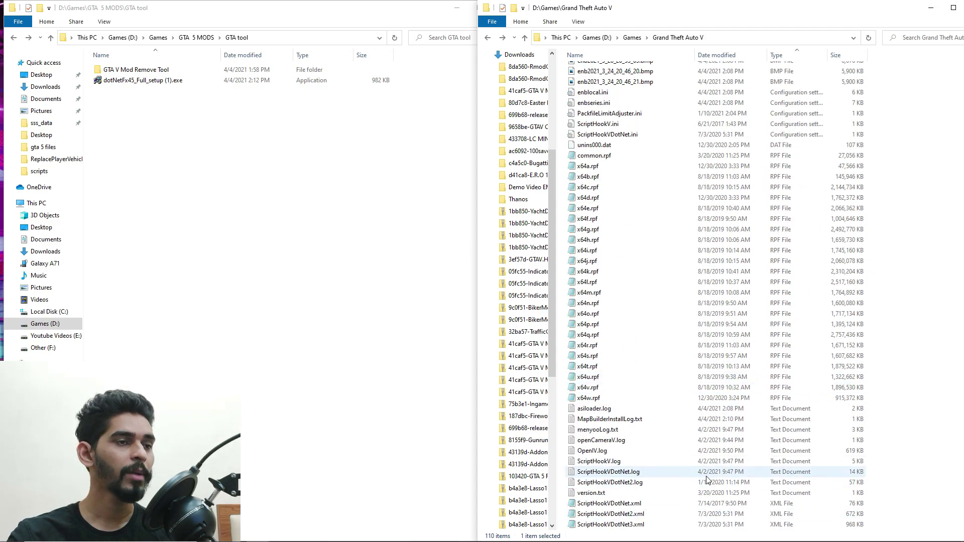
pyautogui.click(674, 472)
pyautogui.click(370, 193)
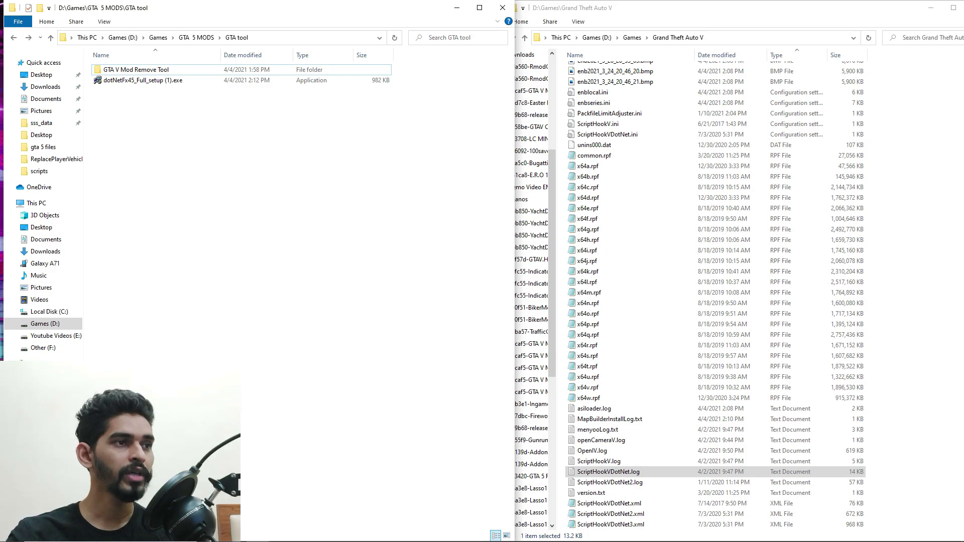
# Step: Check the Step 1 requirement in the notes and try to install .NET Framework 4.5 with dotNetFx45_Full_setup (1).exe, closing the setup window
pyautogui.hotkey('alt', 'Tab')
pyautogui.moveTo(383, 248); pyautogui.dragTo(595, 244)
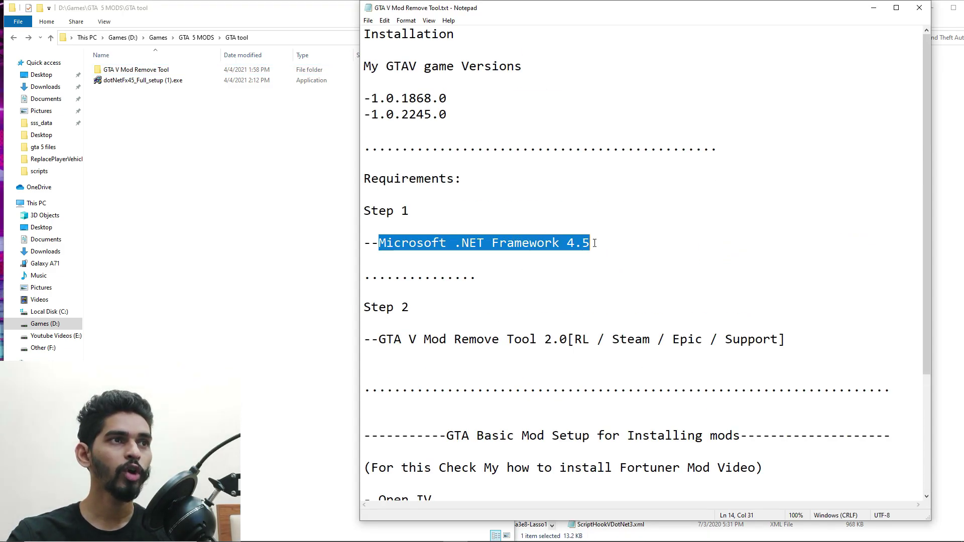
pyautogui.click(873, 7)
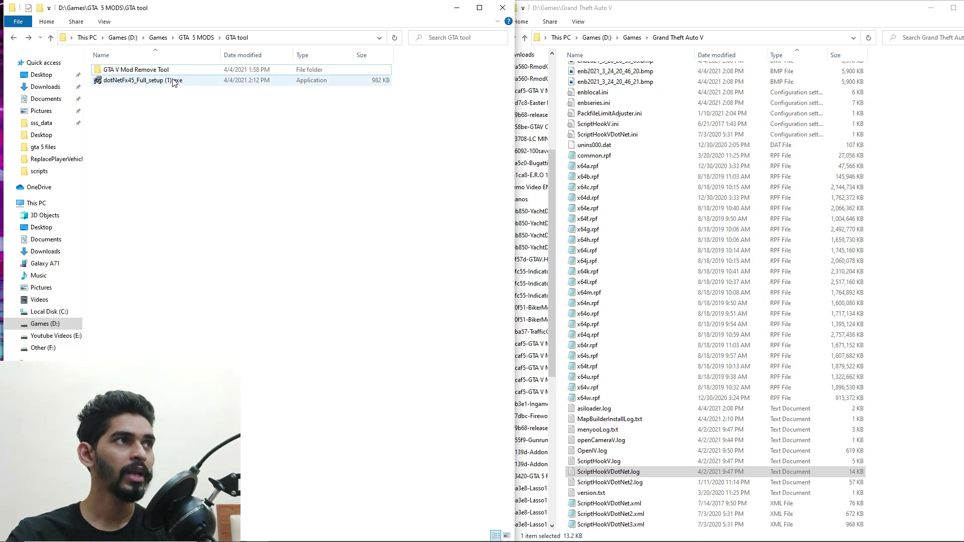
pyautogui.moveTo(174, 82)
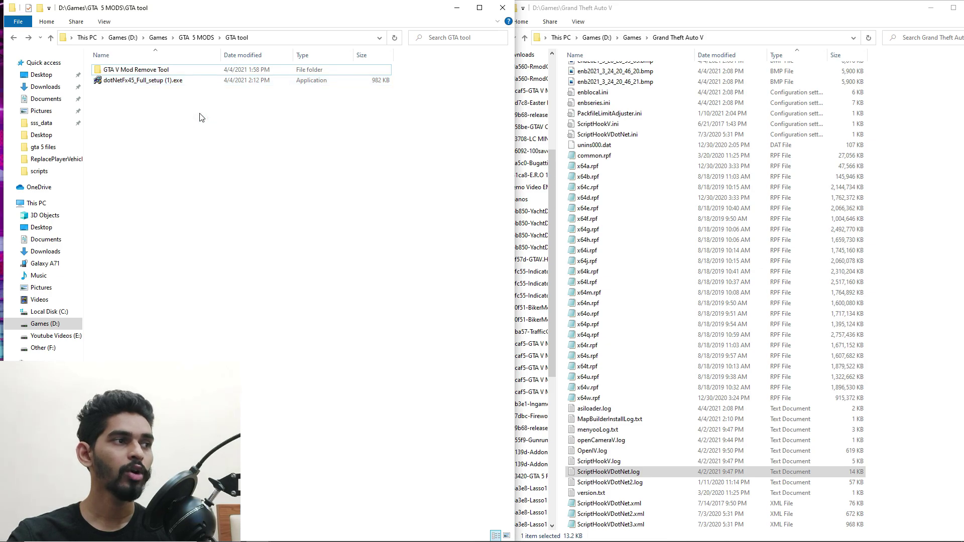
pyautogui.doubleClick(162, 82)
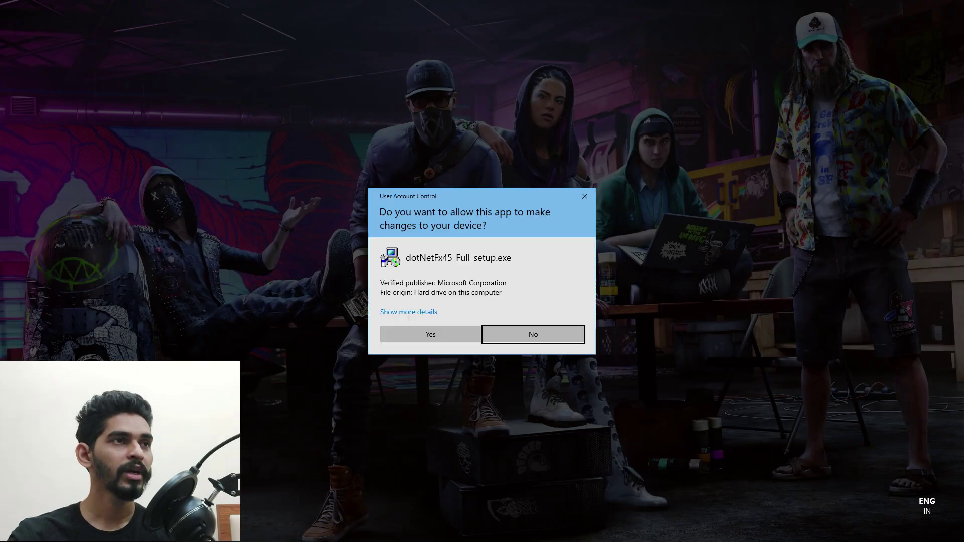
pyautogui.click(430, 334)
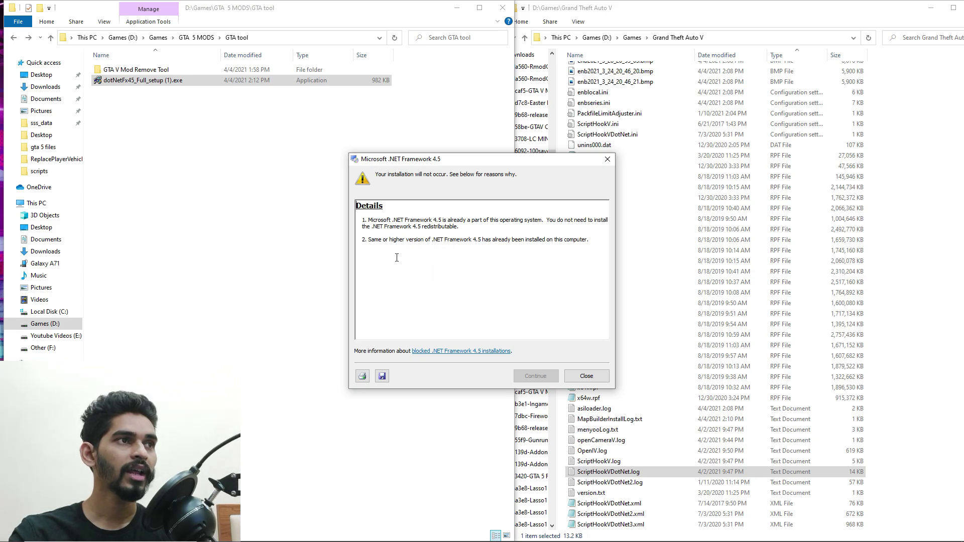
pyautogui.tripleClick(382, 242)
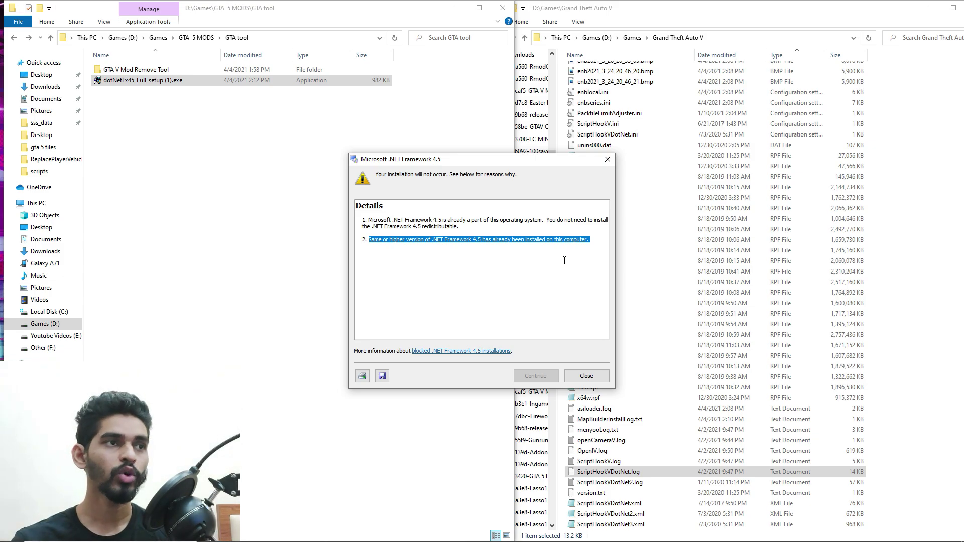
pyautogui.click(585, 376)
# Step: Launch GTA V Mod Remove Tool.exe from its folder, choose Grand Theft Auto V as the game path, and place its window beside the game folder
pyautogui.click(148, 110)
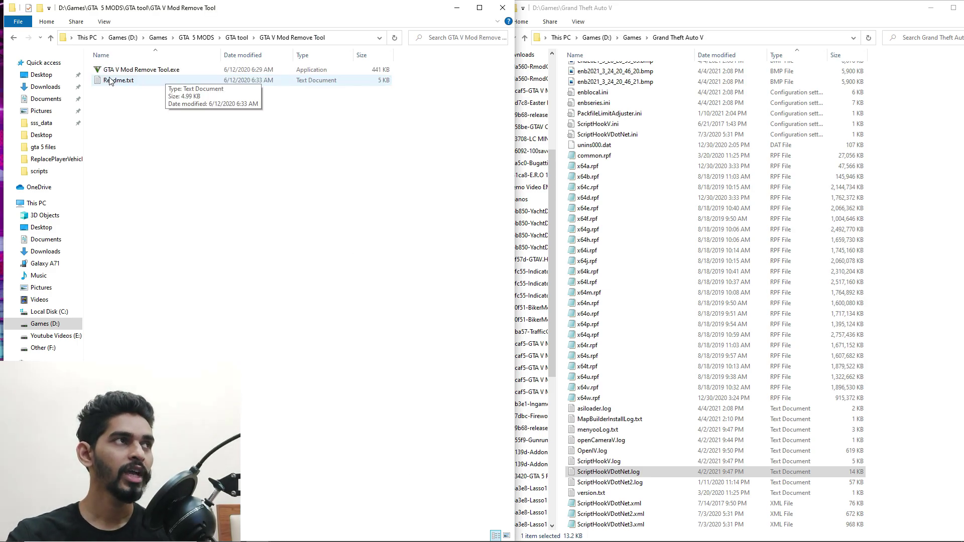
pyautogui.doubleClick(143, 71)
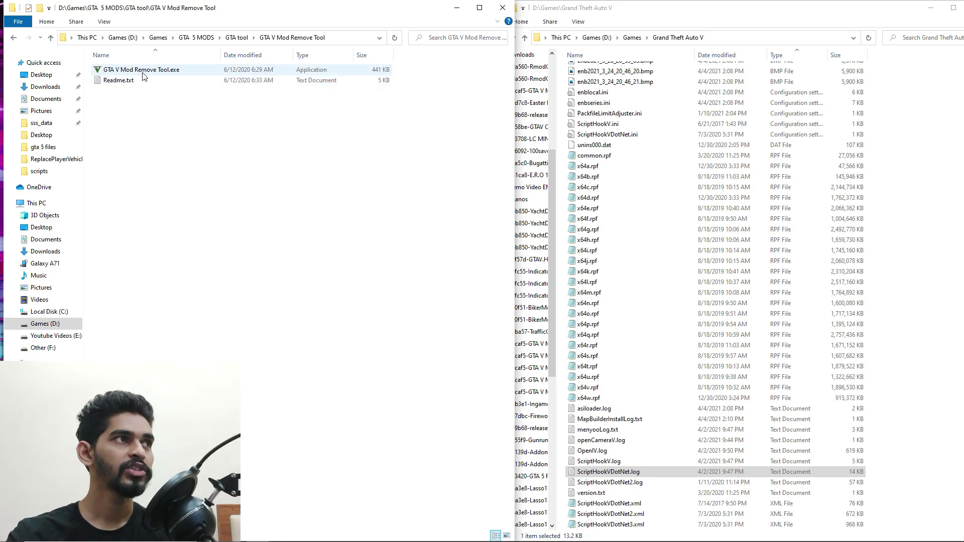
pyautogui.doubleClick(179, 71)
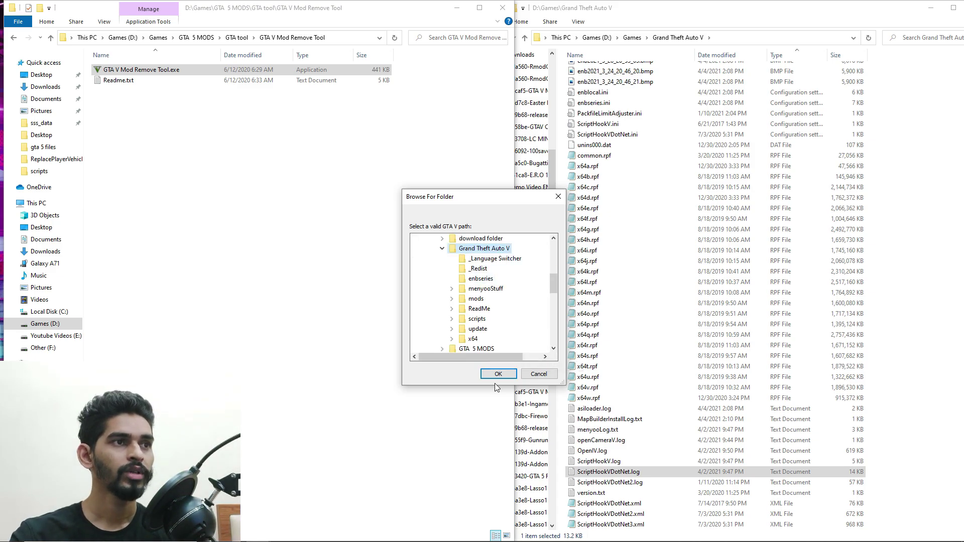
pyautogui.click(498, 375)
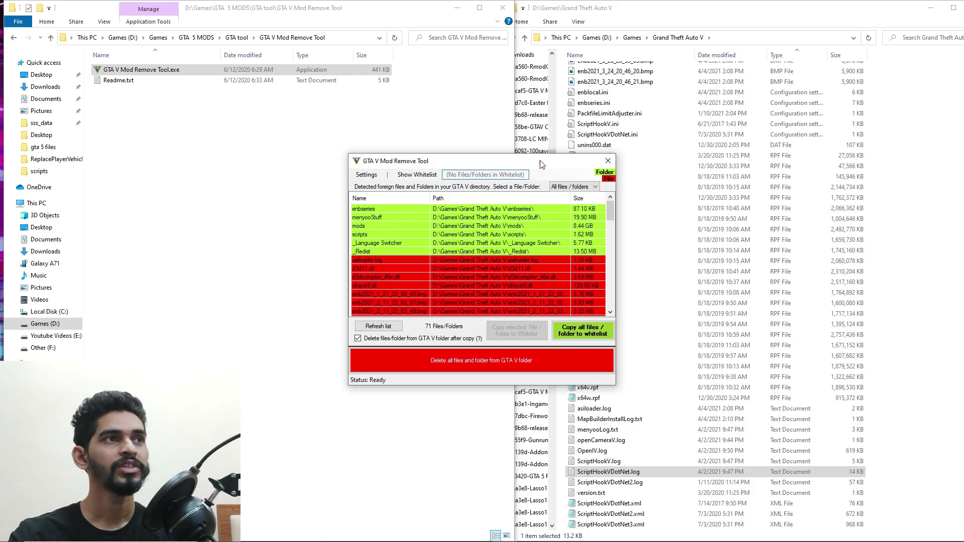
pyautogui.moveTo(543, 164); pyautogui.dragTo(373, 109)
# Step: Inspect the current game path and the option for selecting a new path in the mod remove tool's settings
pyautogui.scroll(1, 809, 236)
pyautogui.scroll(15, 809, 236)
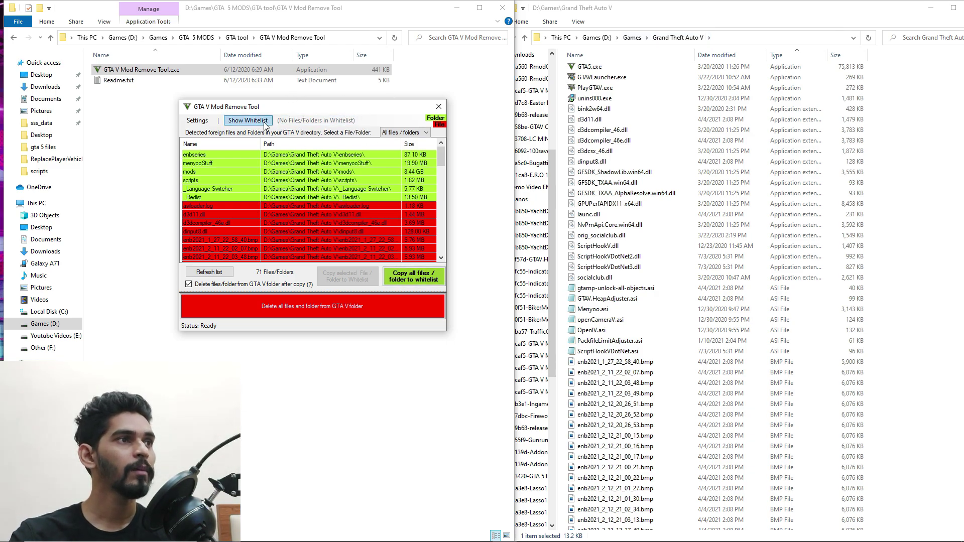
pyautogui.click(198, 121)
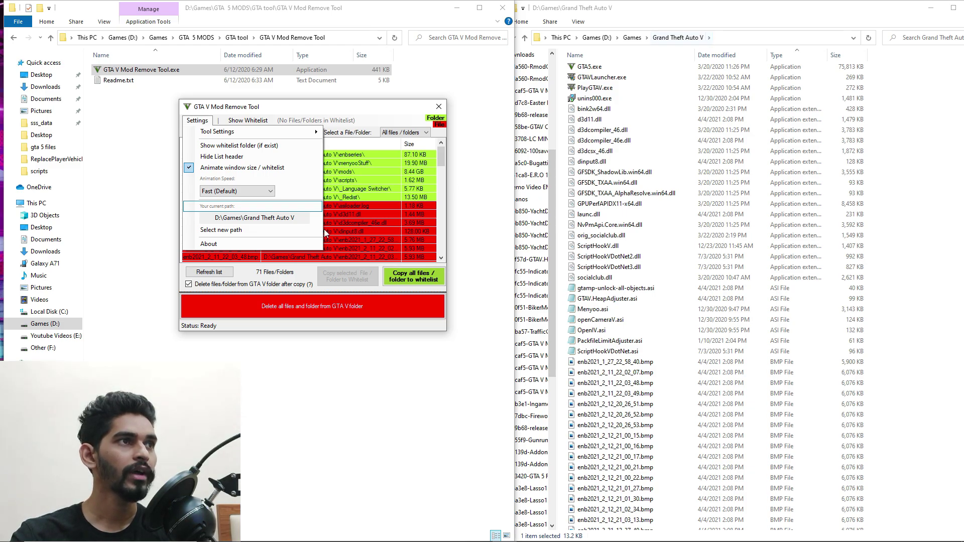
pyautogui.click(231, 230)
pyautogui.press('Escape')
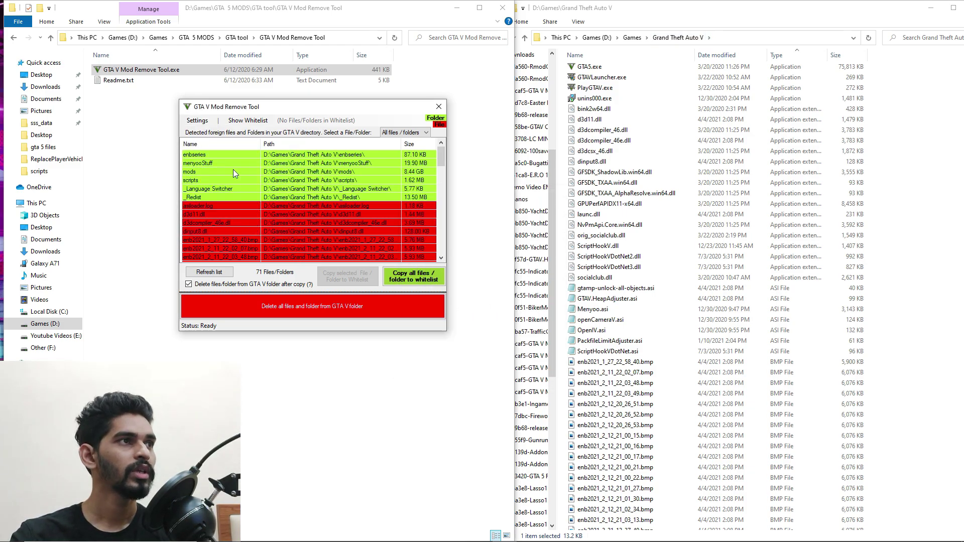
pyautogui.click(197, 121)
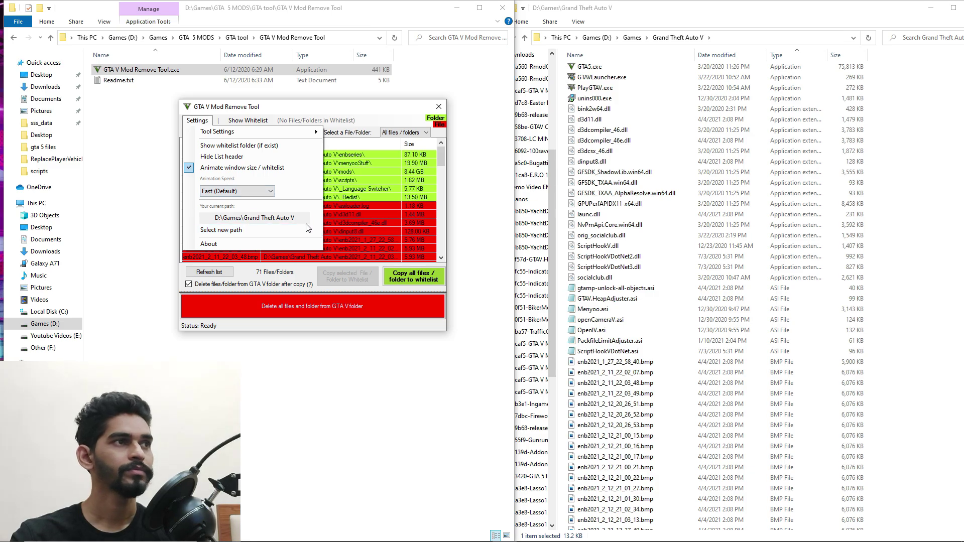
pyautogui.click(367, 105)
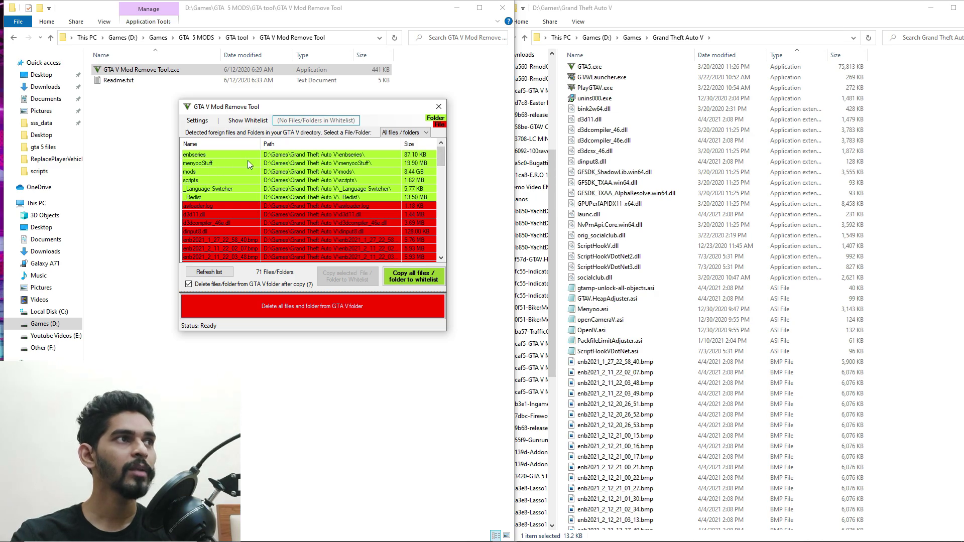
# Step: Compare the tool's list of detected foreign files and folders with the contents of the Grand Theft Auto V folder
pyautogui.scroll(3, 588, 113)
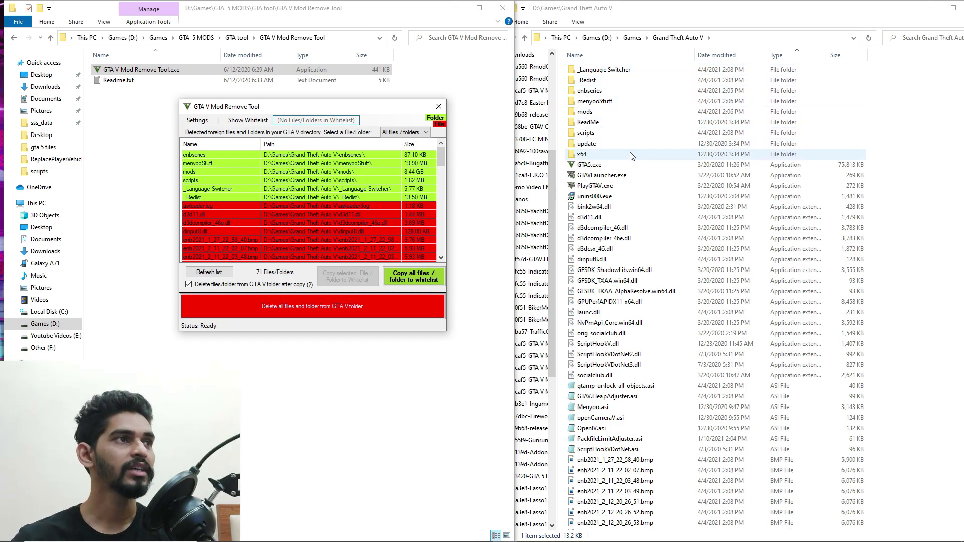
pyautogui.scroll(-15, 303, 215)
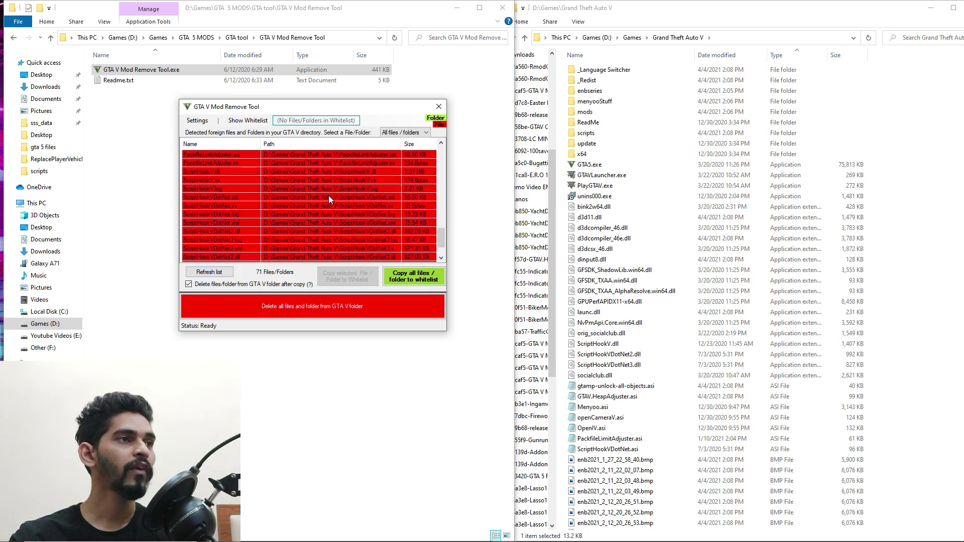
pyautogui.scroll(15, 333, 215)
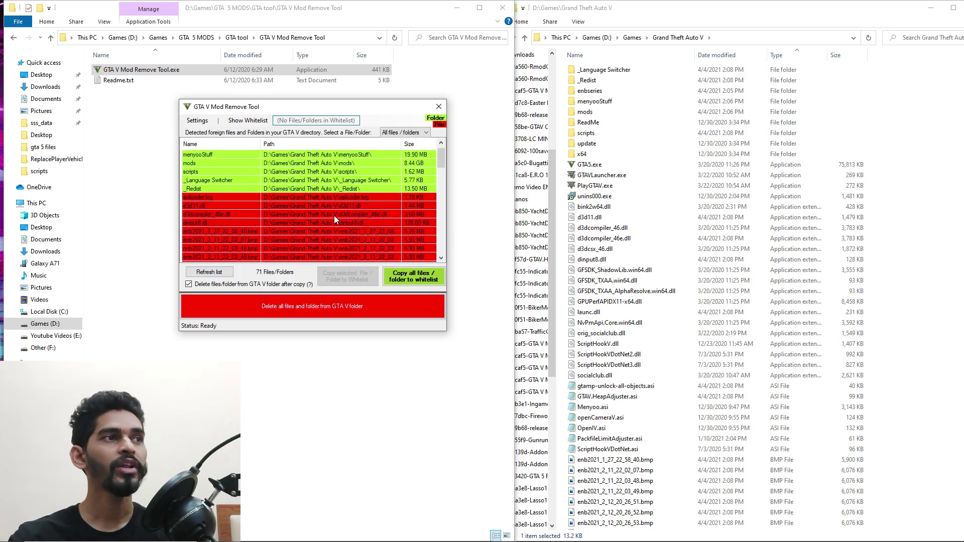
pyautogui.scroll(-10, 333, 215)
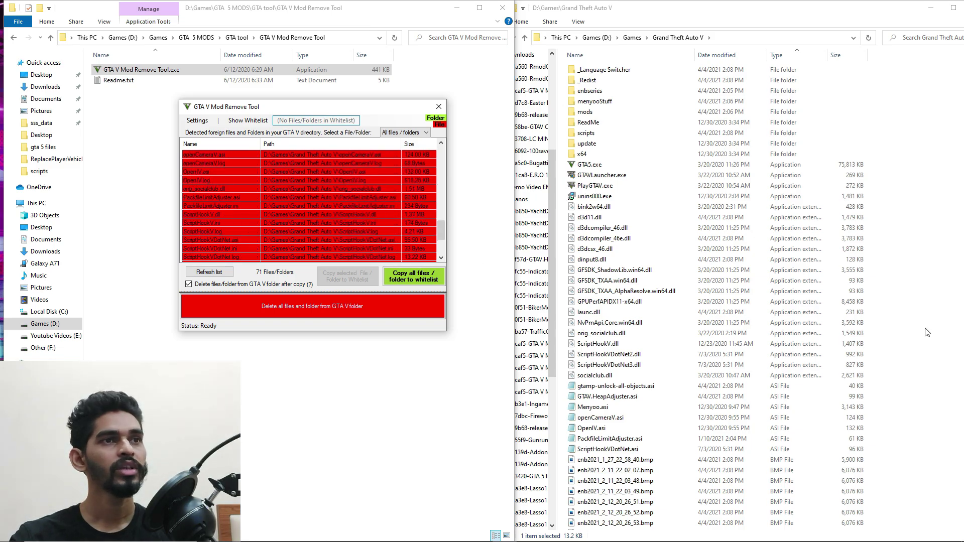
# Step: Look through the rest of the Grand Theft Auto V folder and open the tool's whitelist folder from its settings
pyautogui.click(869, 321)
pyautogui.scroll(-15, 869, 321)
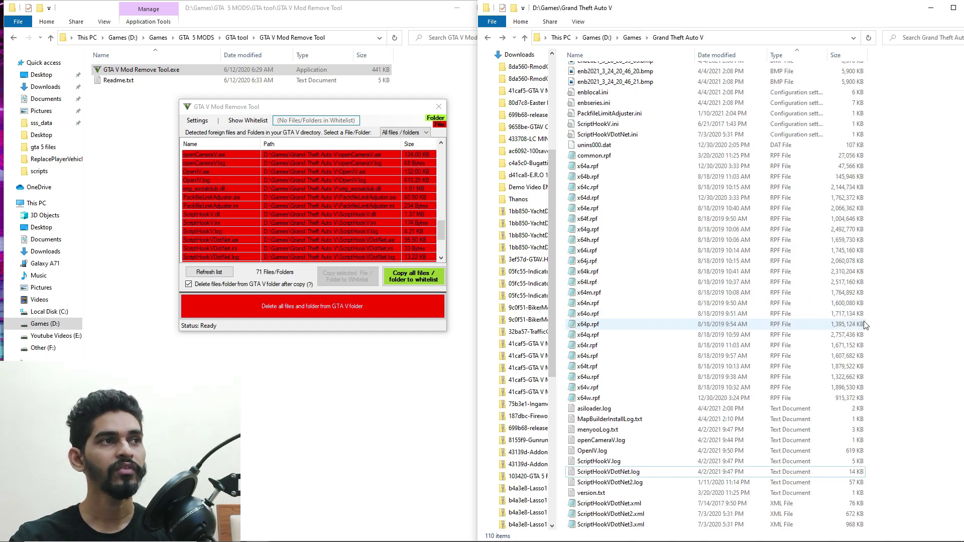
pyautogui.click(402, 106)
pyautogui.scroll(10, 396, 224)
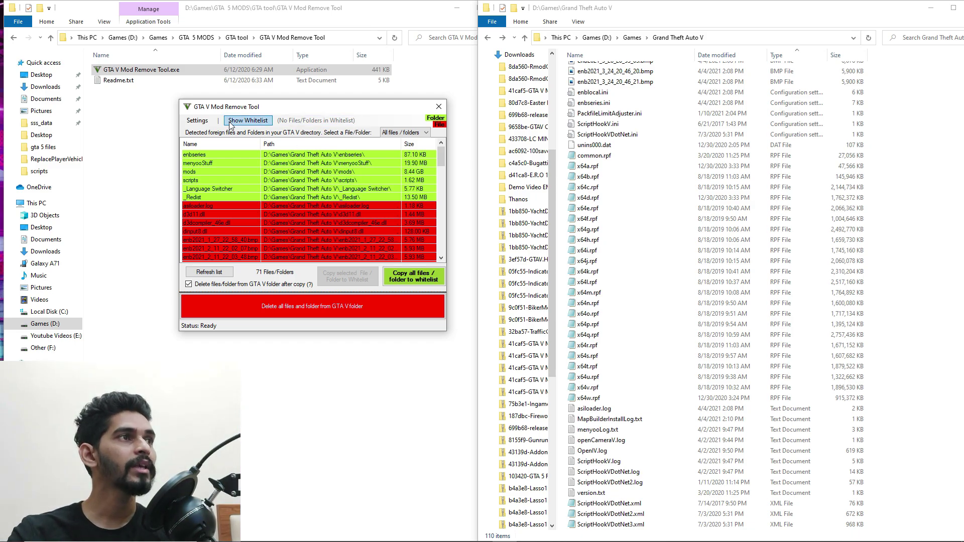
pyautogui.click(197, 120)
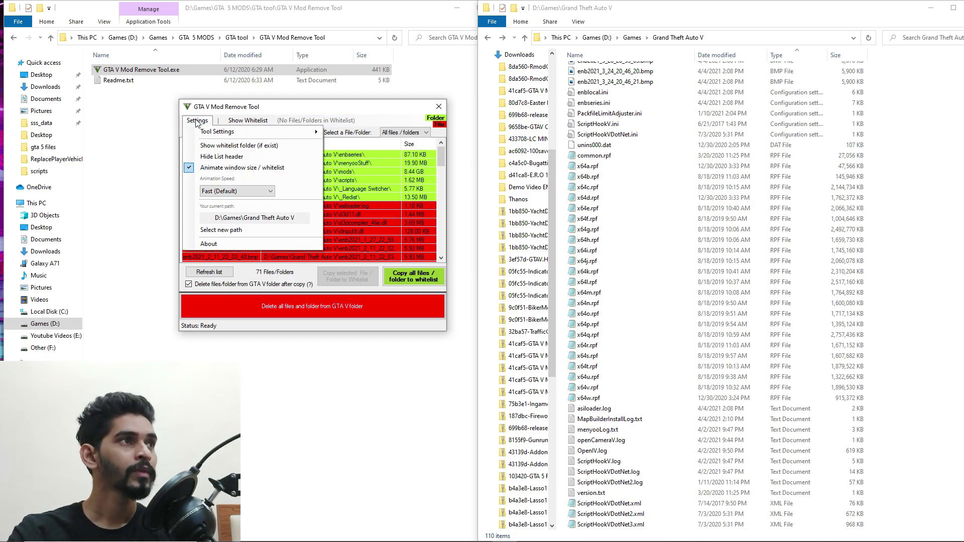
pyautogui.click(239, 146)
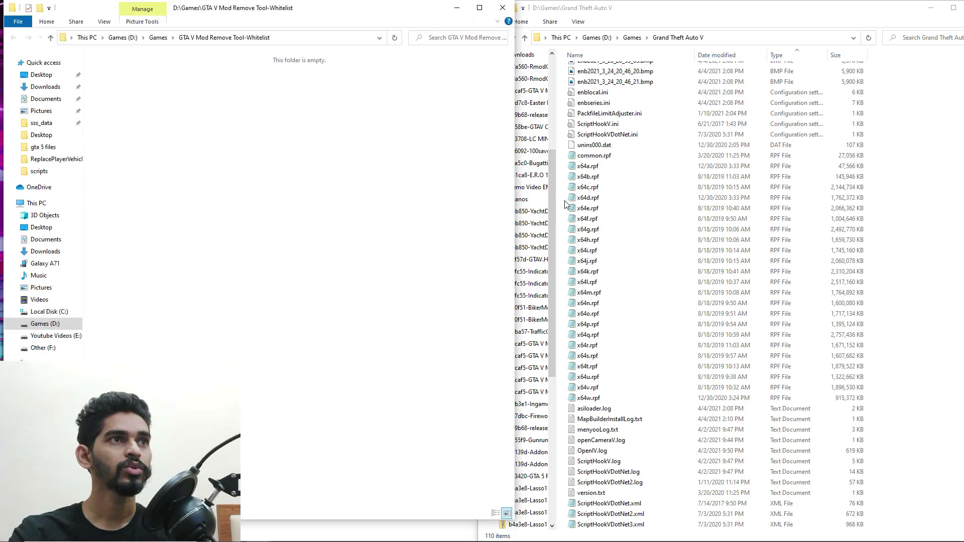
pyautogui.moveTo(715, 79); pyautogui.dragTo(649, 53)
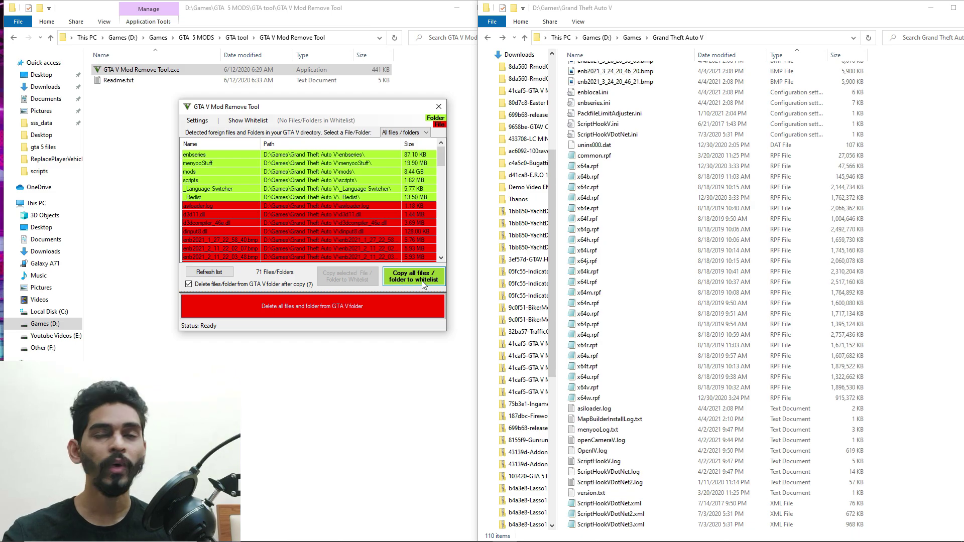
# Step: Select several detected entries, including enbseries, menyooStuff and asiloader.log, and copy all detected files and folders to the whitelist
pyautogui.scroll(-15, 393, 180)
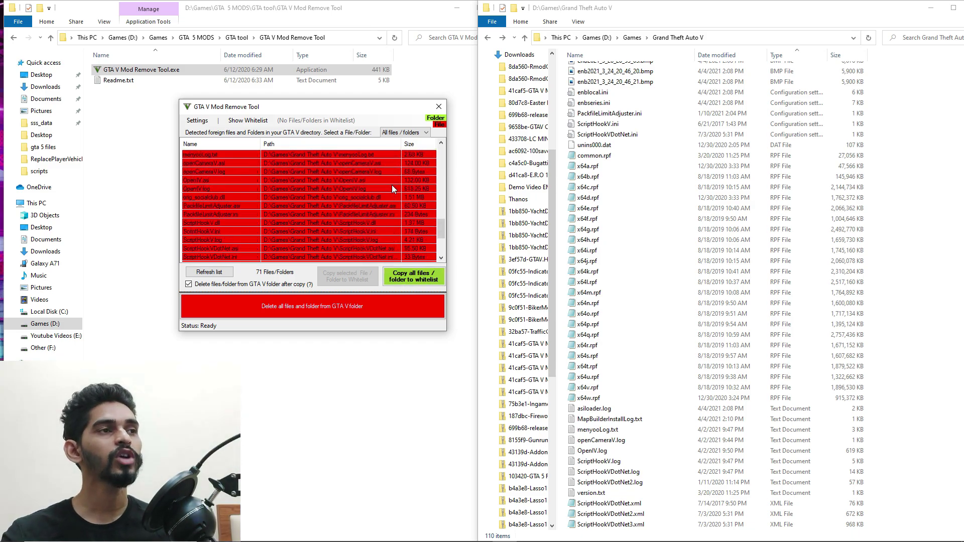
pyautogui.scroll(15, 392, 188)
pyautogui.click(304, 206)
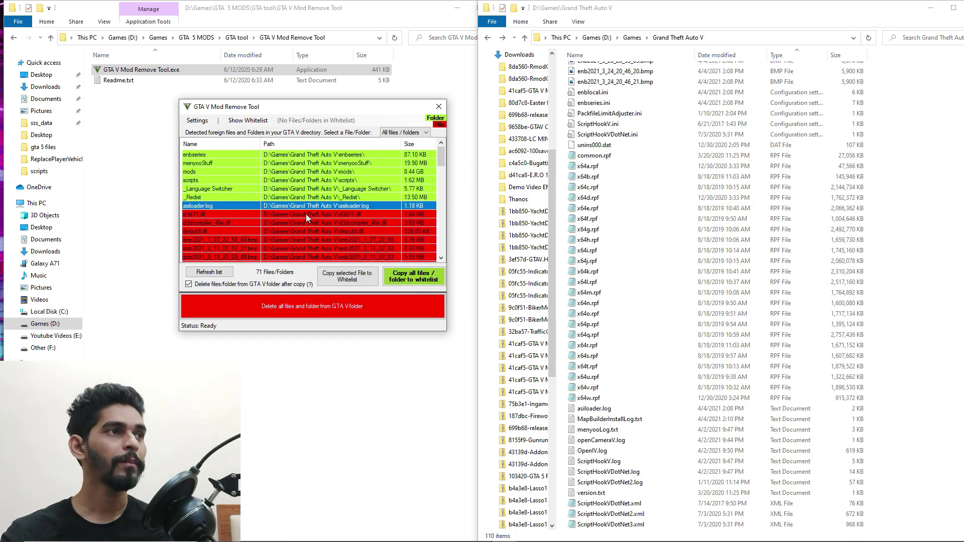
pyautogui.moveTo(305, 214); pyautogui.dragTo(288, 250)
pyautogui.keyDown('ctrl'); pyautogui.click(224, 196); pyautogui.keyUp('ctrl')
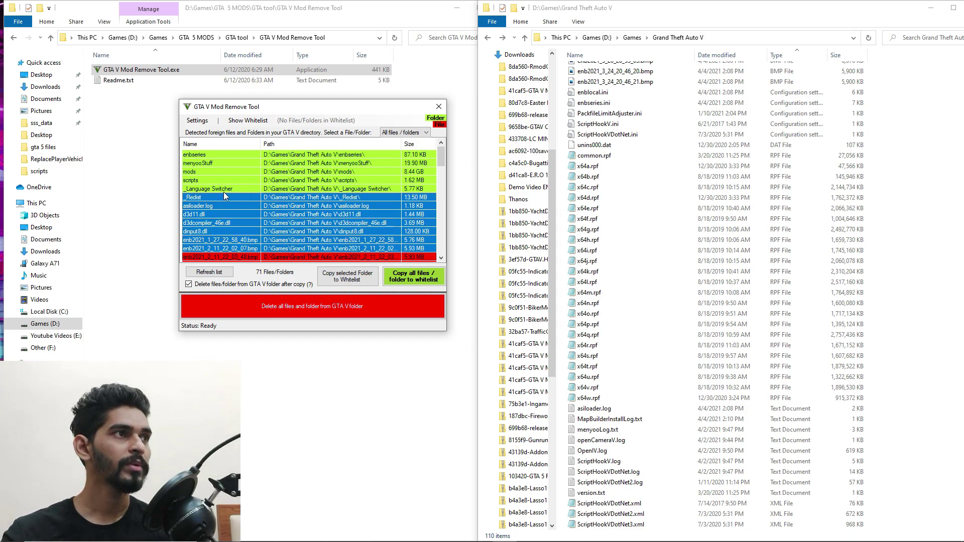
pyautogui.keyDown('ctrl'); pyautogui.click(224, 190); pyautogui.keyUp('ctrl')
pyautogui.keyDown('ctrl'); pyautogui.click(212, 161); pyautogui.keyUp('ctrl')
pyautogui.keyDown('ctrl'); pyautogui.click(218, 155); pyautogui.keyUp('ctrl')
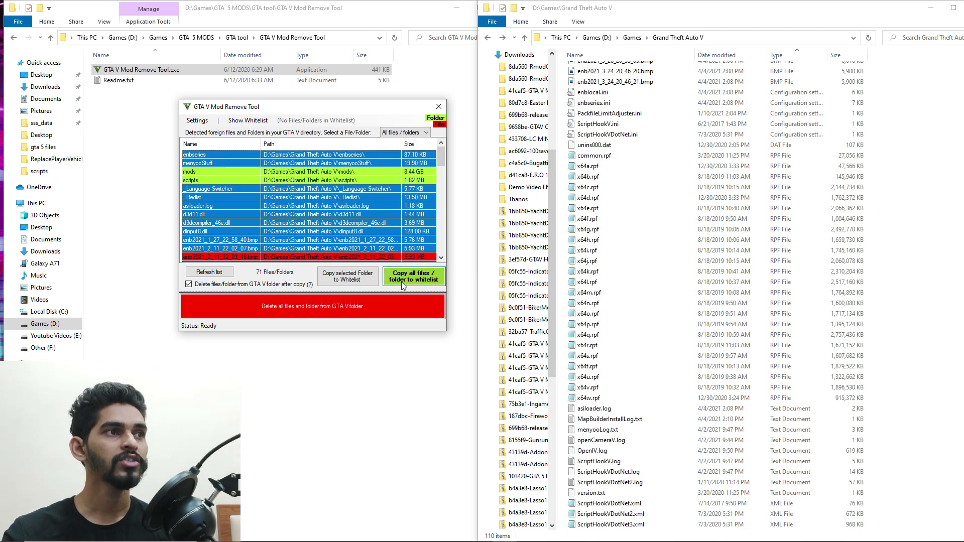
pyautogui.click(430, 276)
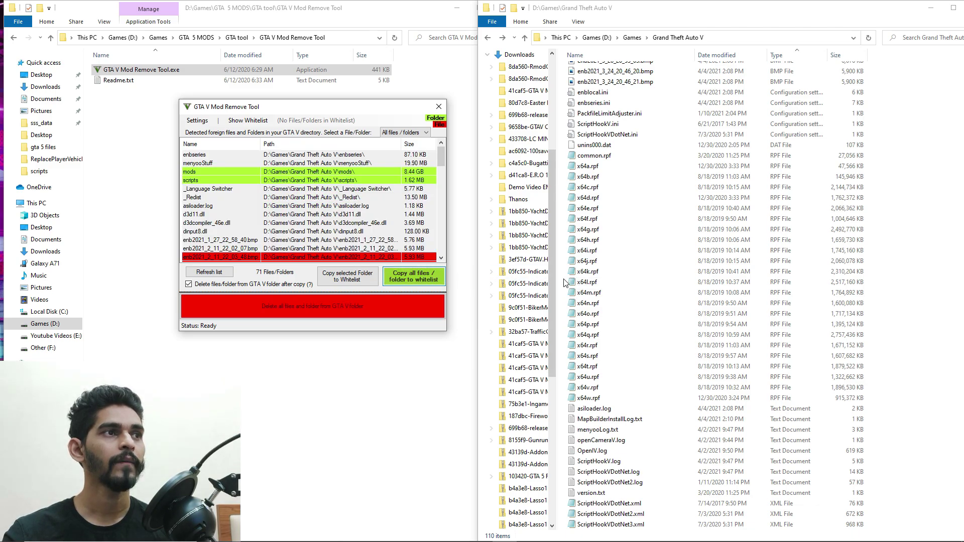
pyautogui.click(423, 276)
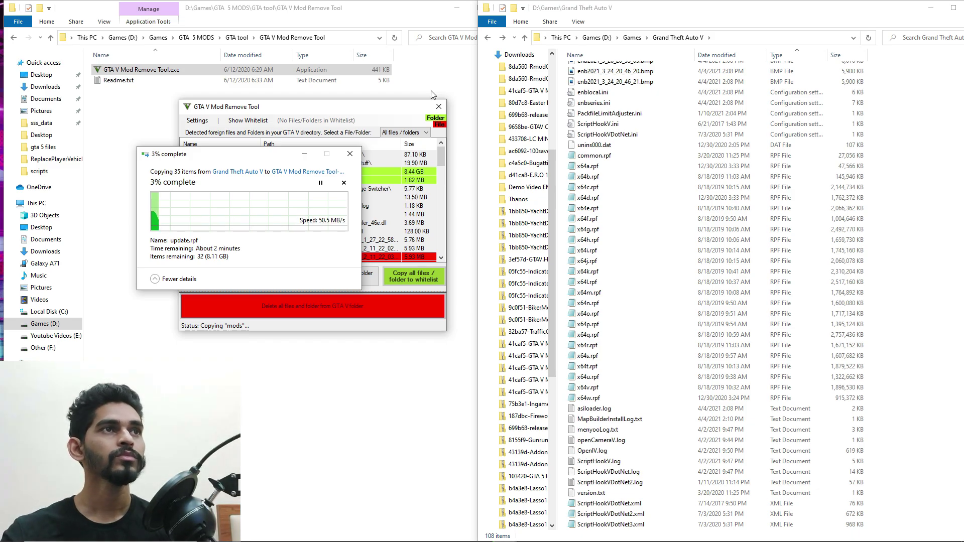
# Step: Inspect the game folder and the enbseries and menyooStuff folders in the whitelist folder while the copy runs
pyautogui.click(678, 47)
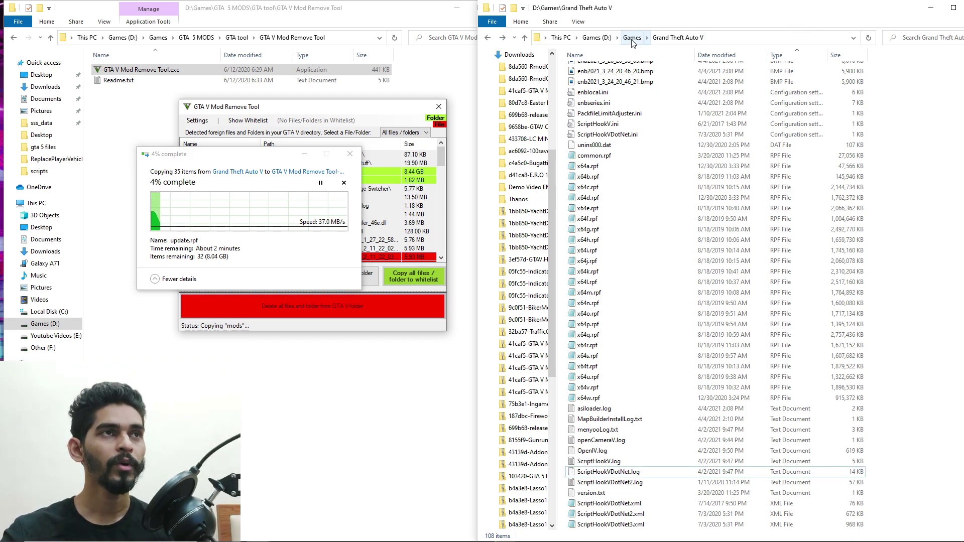
pyautogui.click(677, 38)
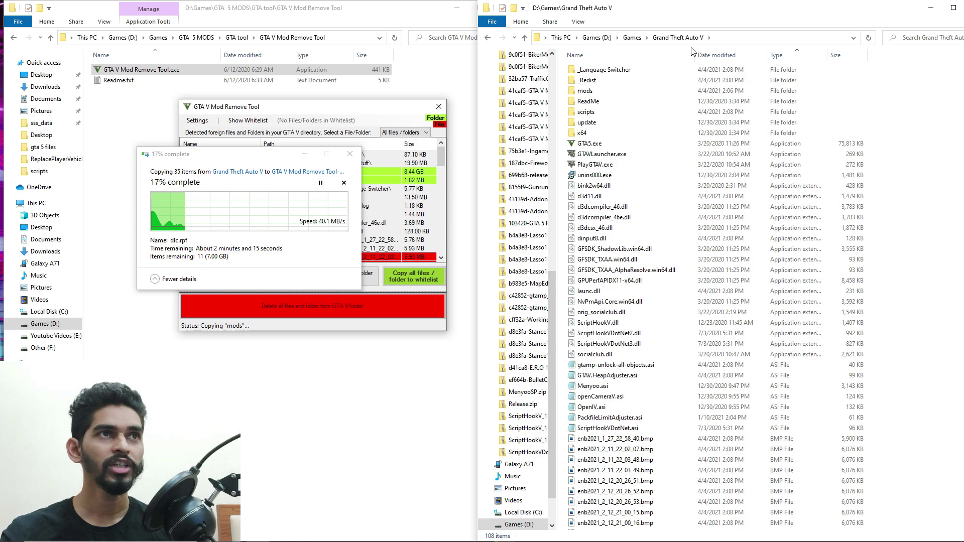
pyautogui.click(489, 38)
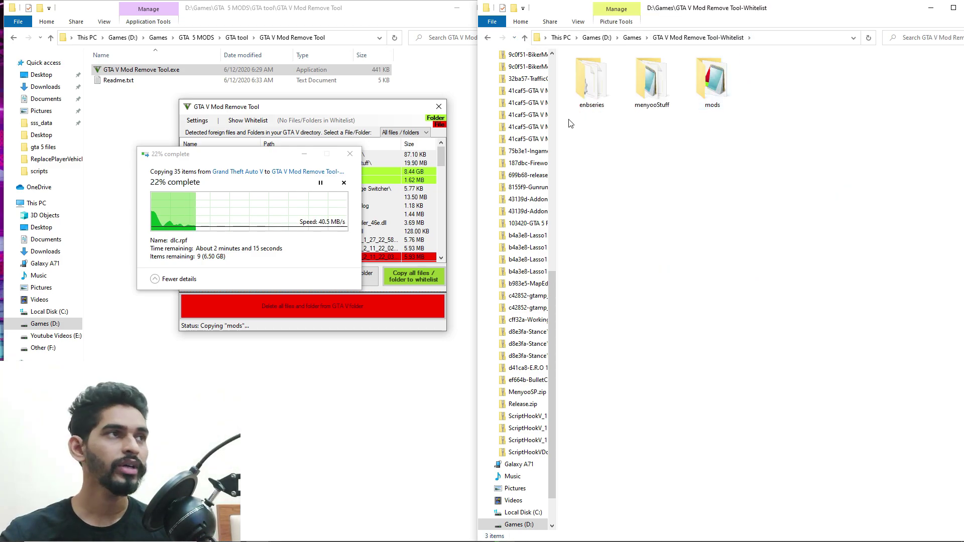
pyautogui.click(193, 124)
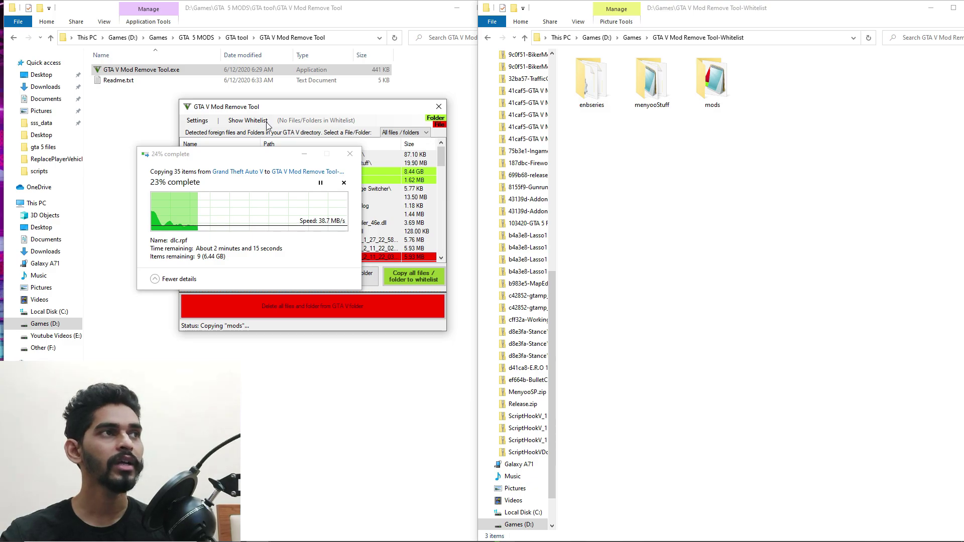
pyautogui.click(701, 165)
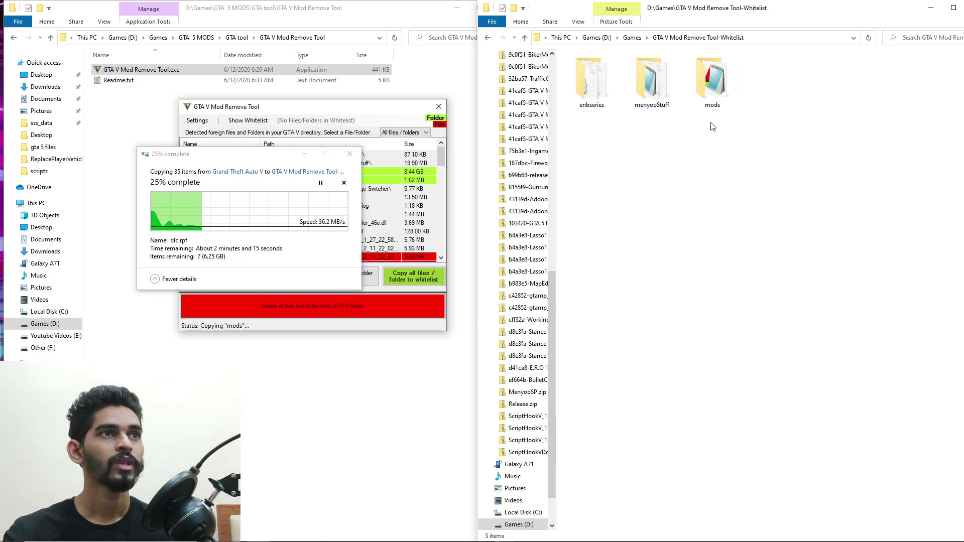
pyautogui.doubleClick(587, 78)
pyautogui.click(488, 38)
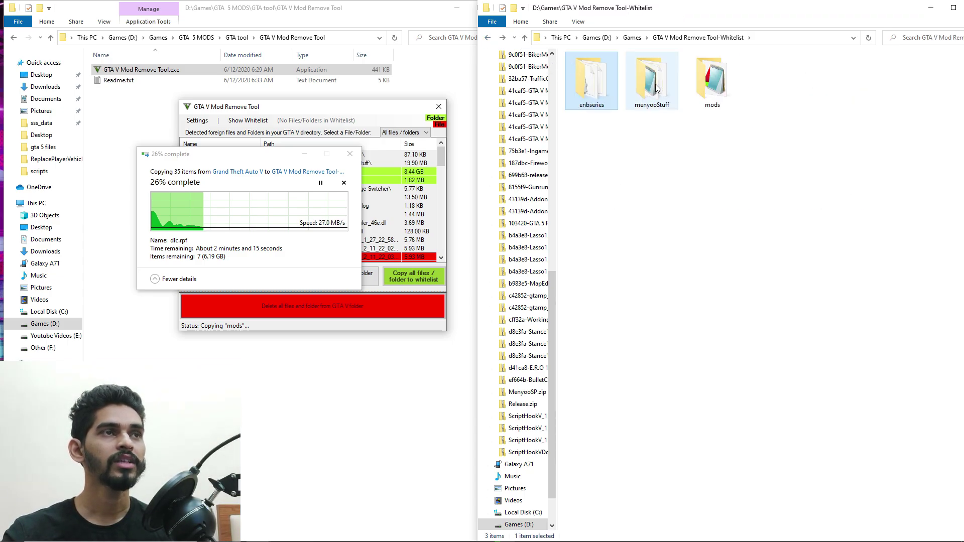
pyautogui.doubleClick(652, 81)
pyautogui.click(488, 37)
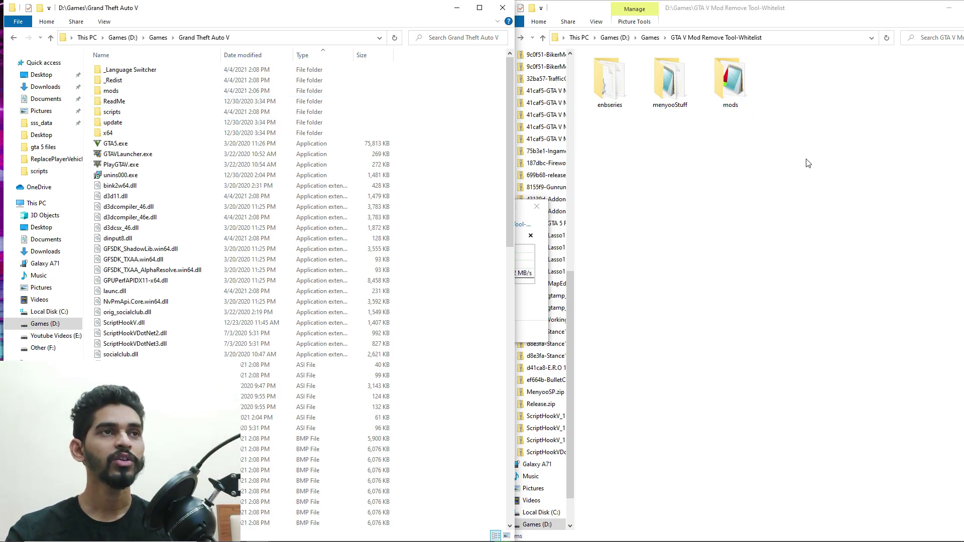
# Step: Move the copy progress window aside and select everything in the whitelist folder to compare it with the game folder
pyautogui.click(524, 213)
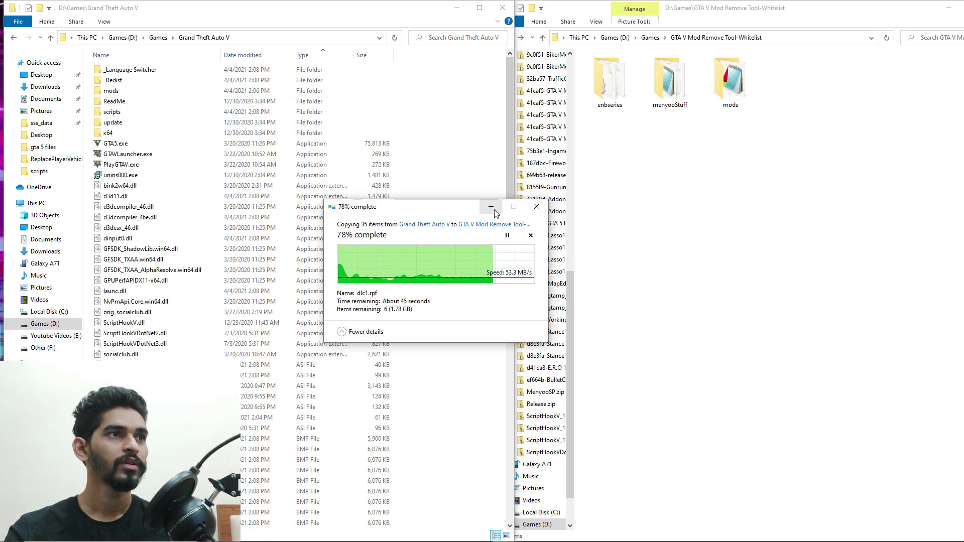
pyautogui.moveTo(495, 214); pyautogui.dragTo(728, 277)
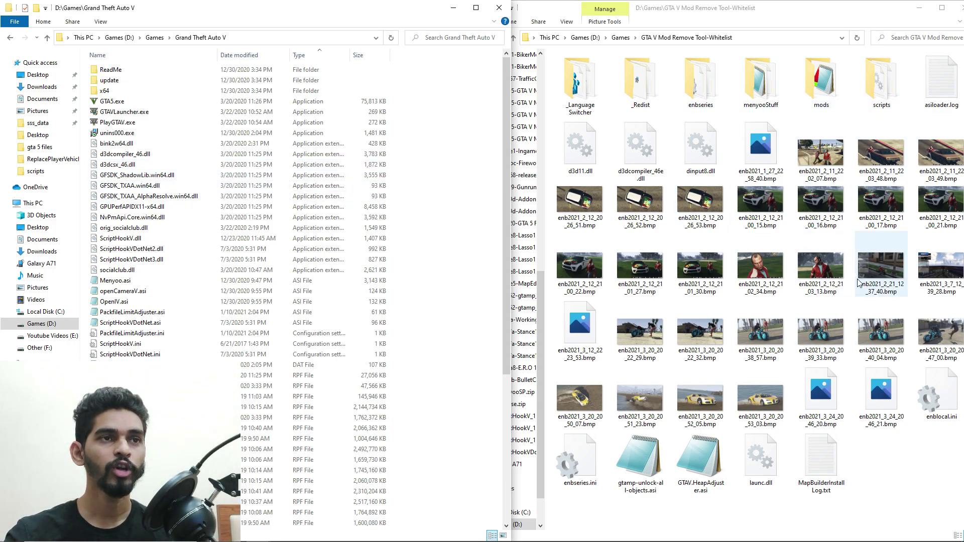
pyautogui.click(920, 505)
pyautogui.hotkey('ctrl', 'a')
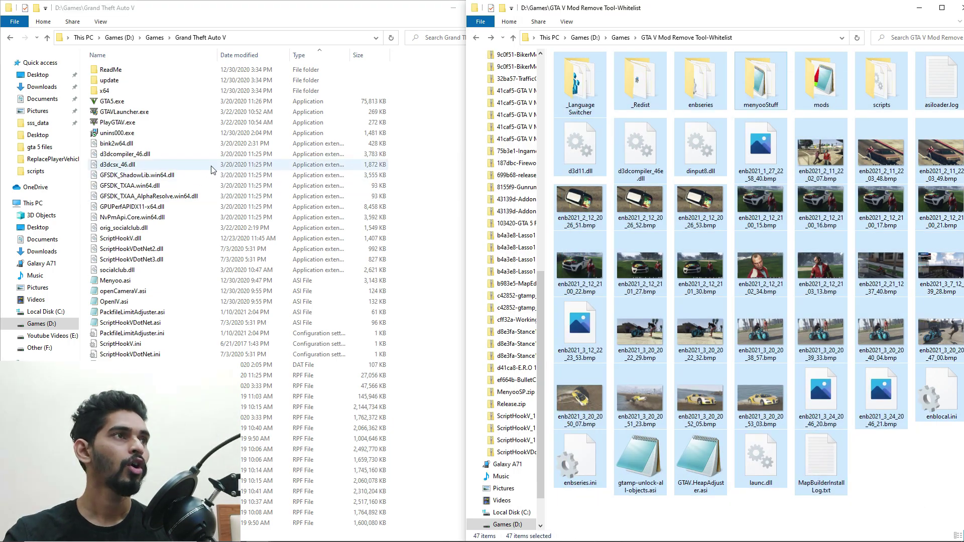
pyautogui.click(211, 122)
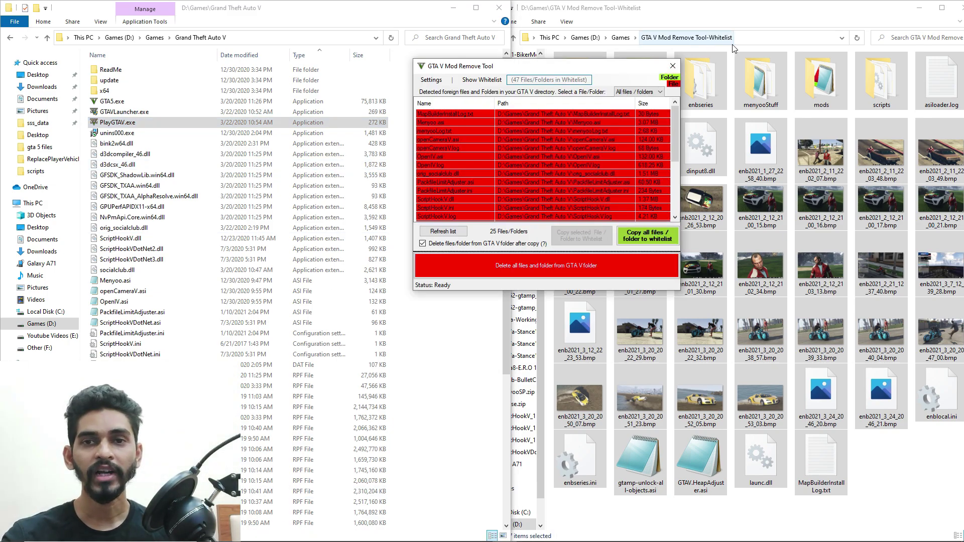
# Step: Bring up the whitelist folder from the tool's settings and show the whitelist beside the detected files list
pyautogui.click(435, 81)
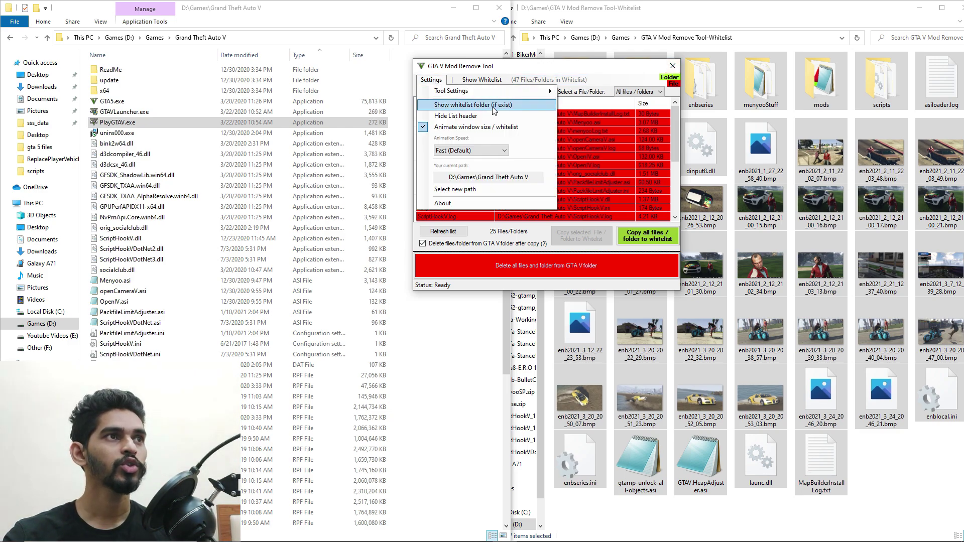
pyautogui.click(473, 105)
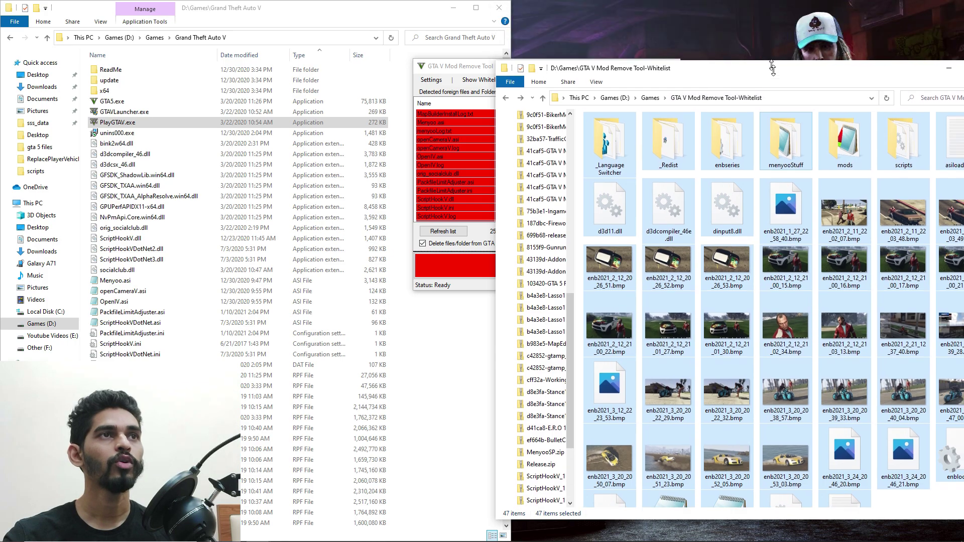
pyautogui.moveTo(770, 11); pyautogui.dragTo(769, 1)
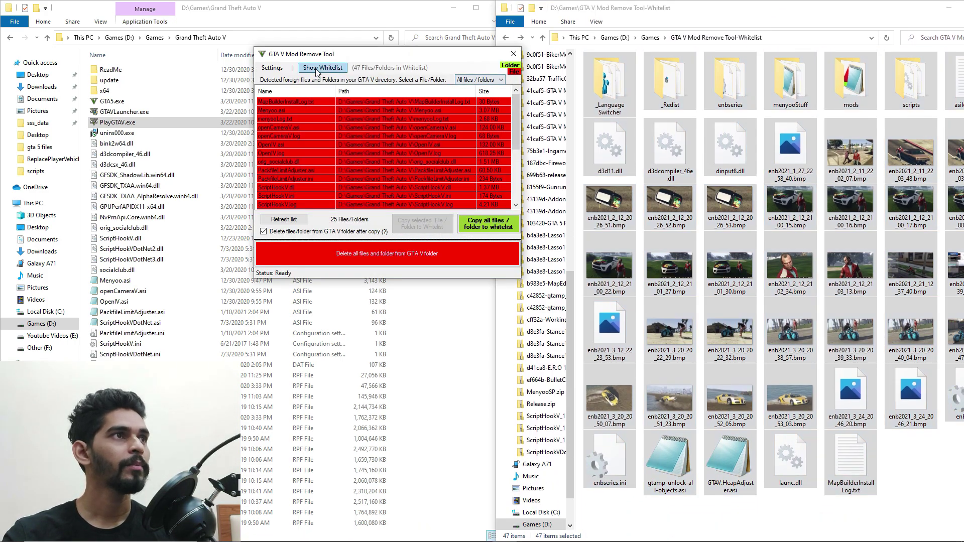
pyautogui.click(324, 68)
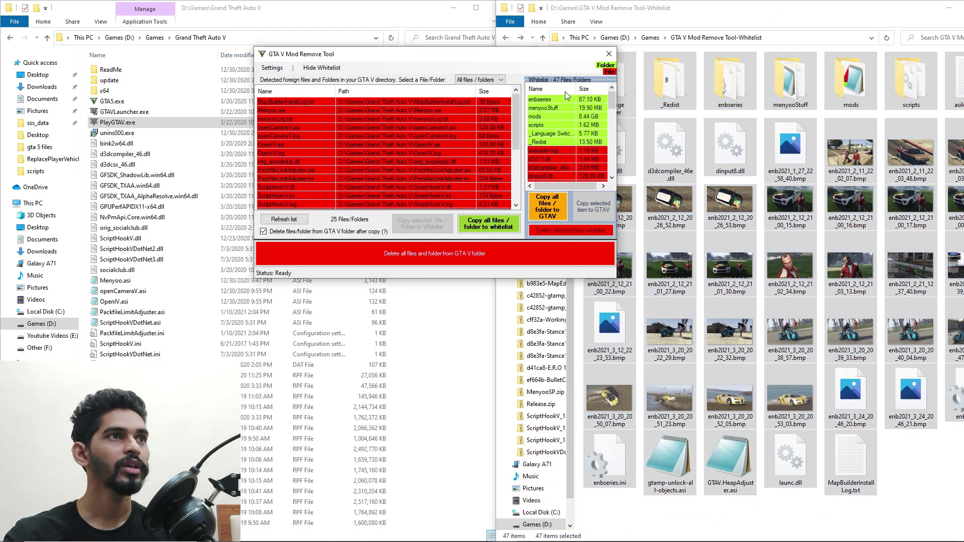
pyautogui.moveTo(613, 100)
pyautogui.mouseDown()
pyautogui.moveTo(613, 169)
pyautogui.moveTo(613, 98)
pyautogui.mouseUp()
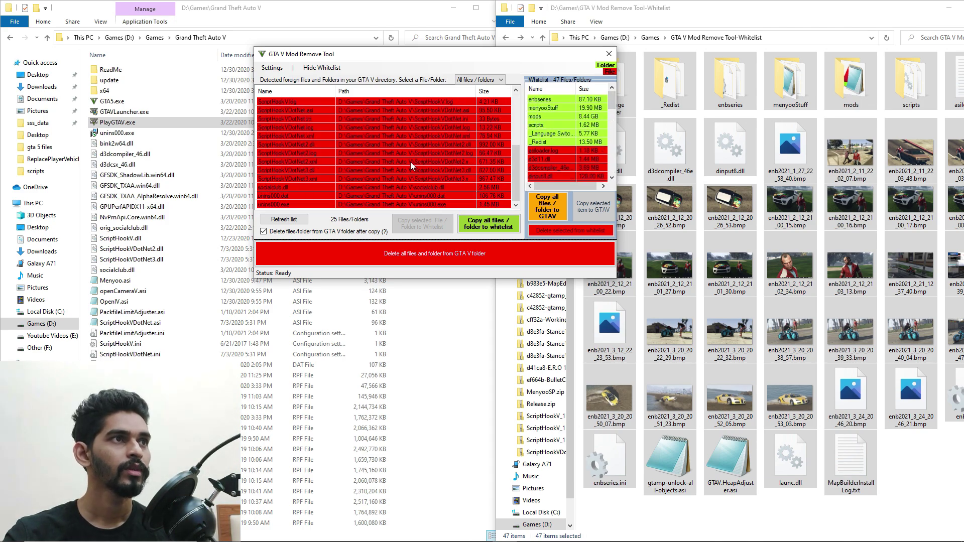
# Step: Copy the enbseries folder from the whitelist back to the GTA V folder and locate it in both folders
pyautogui.click(553, 167)
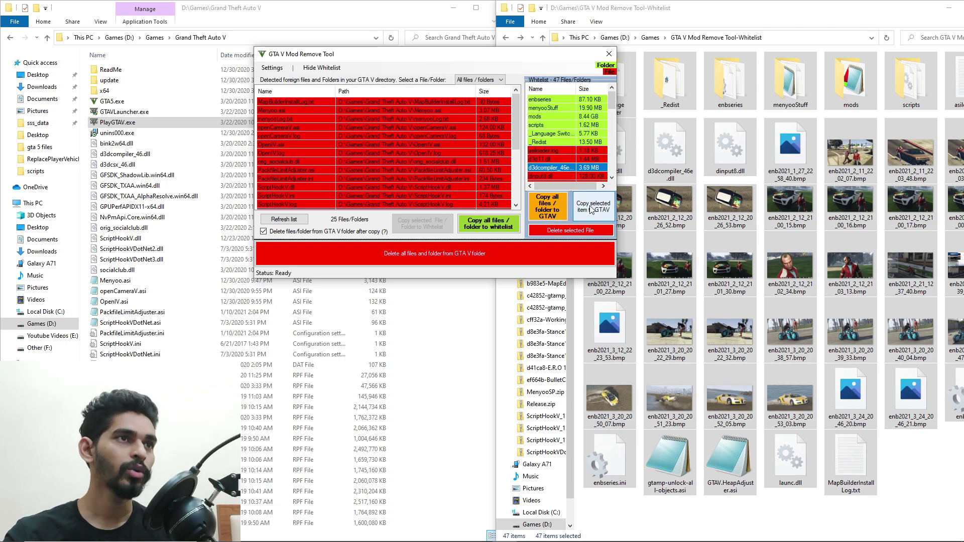
pyautogui.click(549, 100)
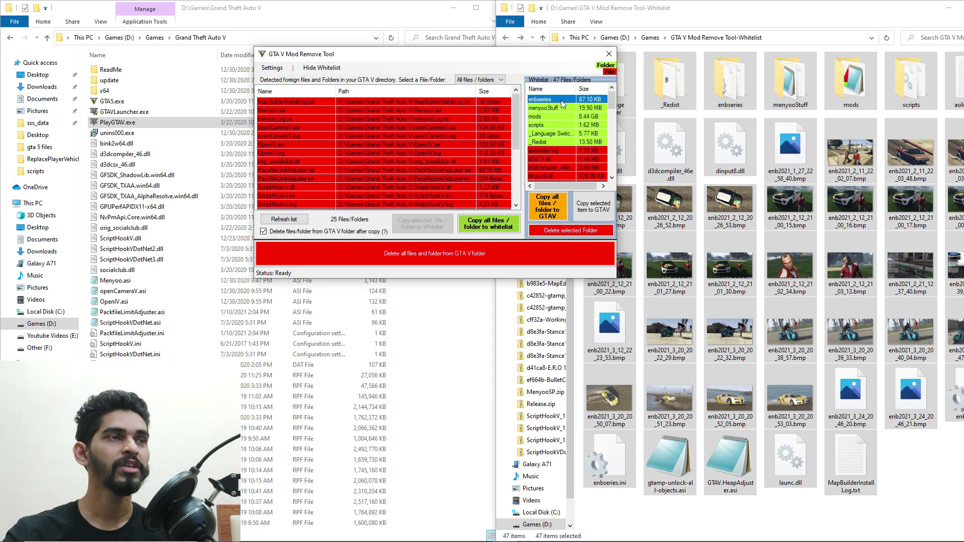
pyautogui.click(597, 213)
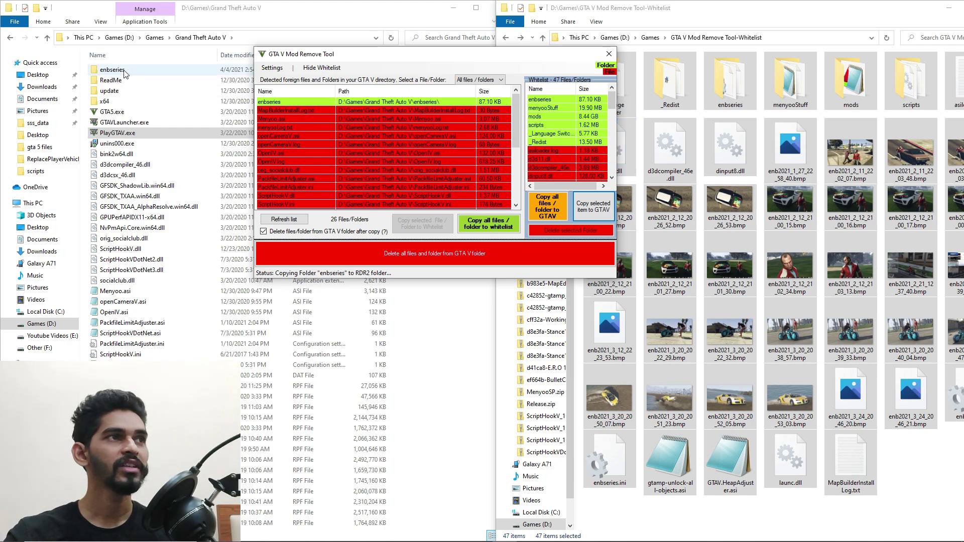
pyautogui.click(124, 73)
pyautogui.click(732, 90)
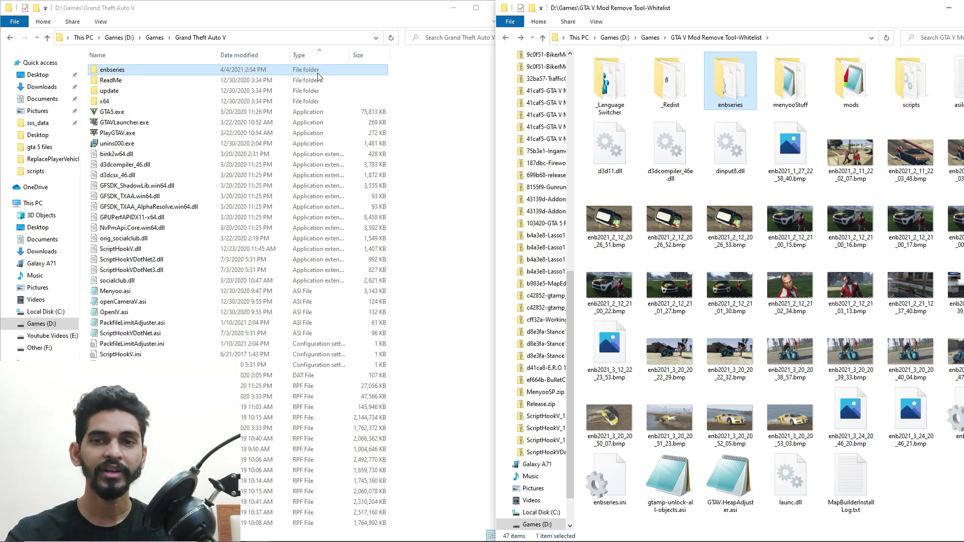
# Step: Return to the mod remove tool and delete the enbseries folder from the whitelist
pyautogui.hotkey('alt', 'Tab')
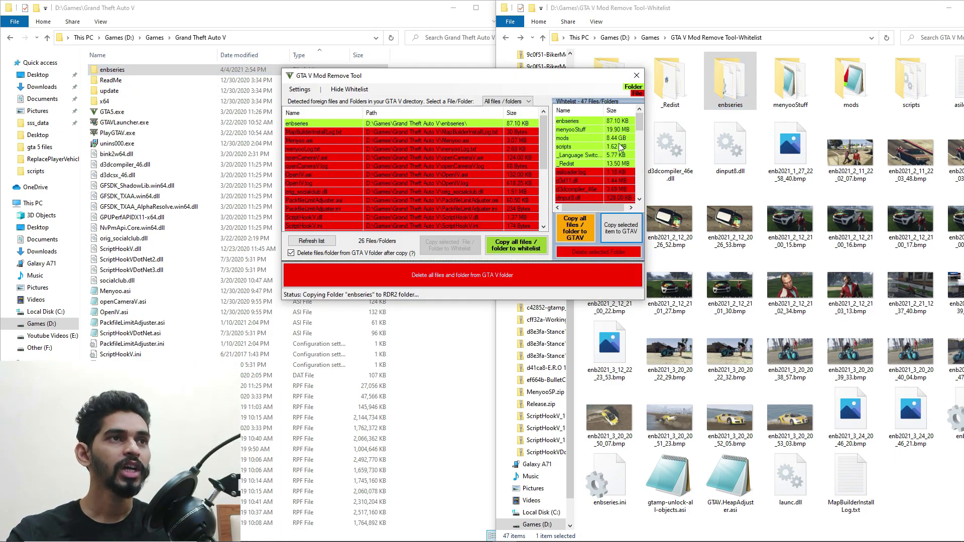
pyautogui.click(587, 124)
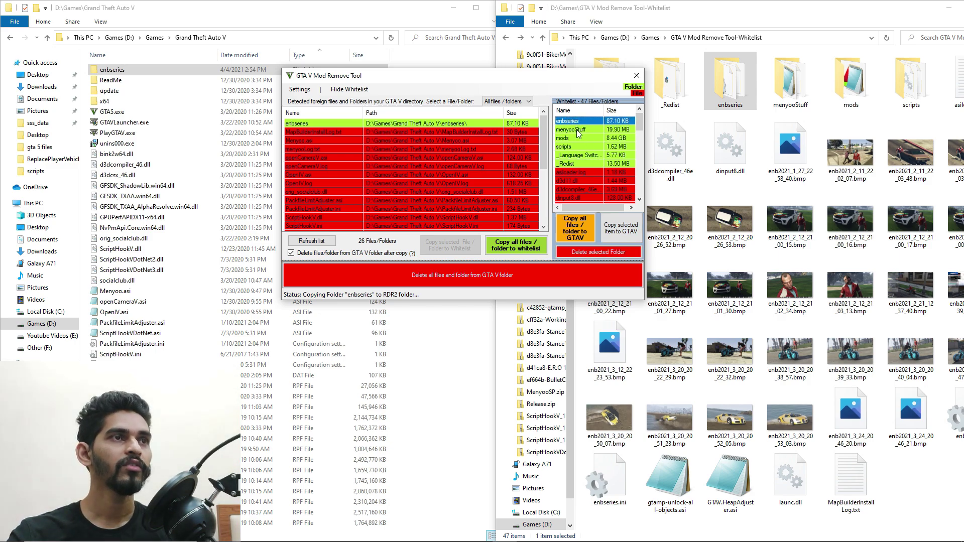
pyautogui.click(580, 130)
pyautogui.click(580, 123)
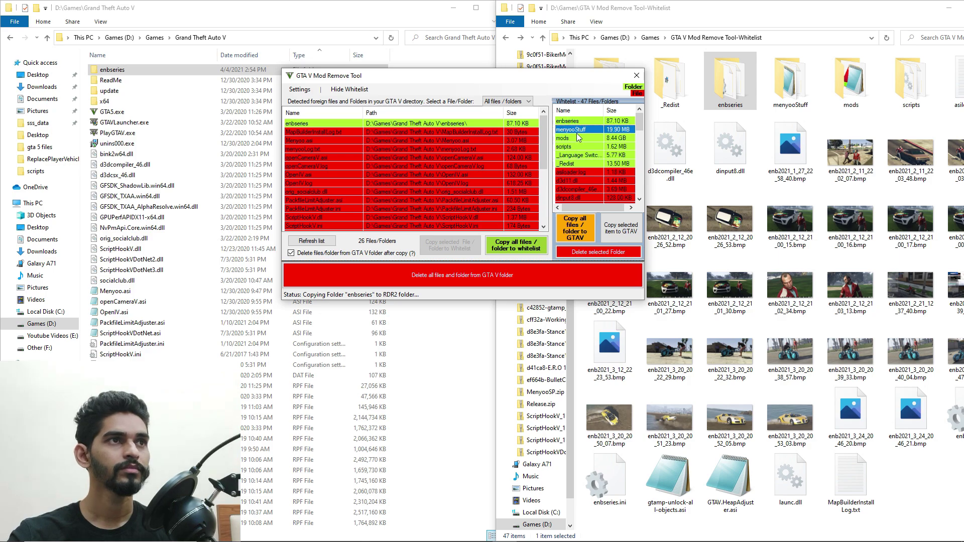
pyautogui.click(593, 253)
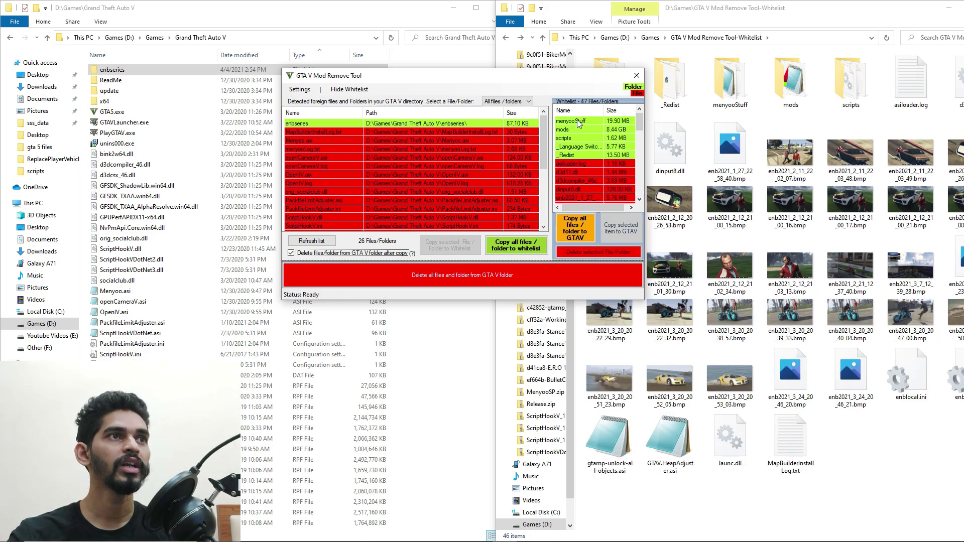
# Step: Delete the menyooStuff, mods, scripts and _Redist folders from the whitelist one after another
pyautogui.click(585, 120)
pyautogui.click(611, 252)
pyautogui.click(593, 122)
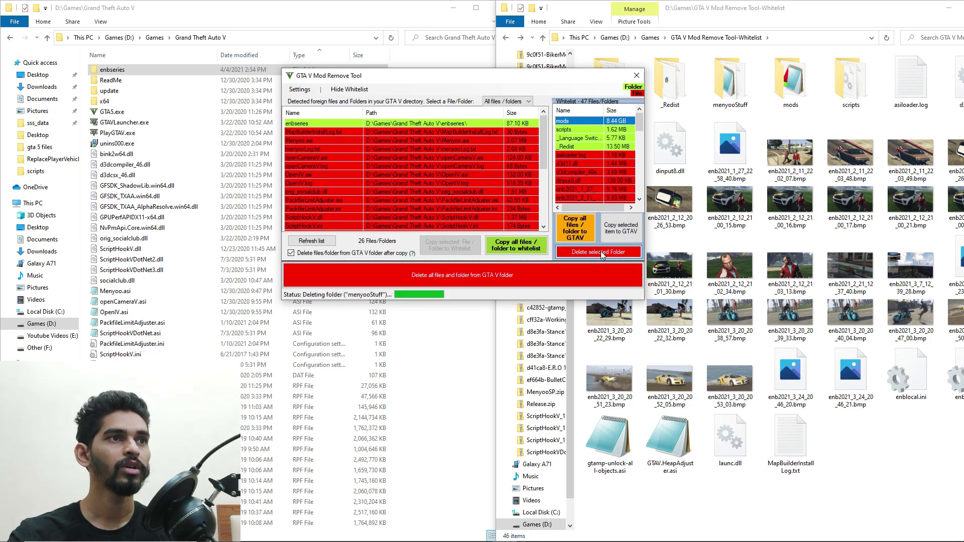
pyautogui.click(597, 252)
pyautogui.click(593, 129)
pyautogui.click(593, 122)
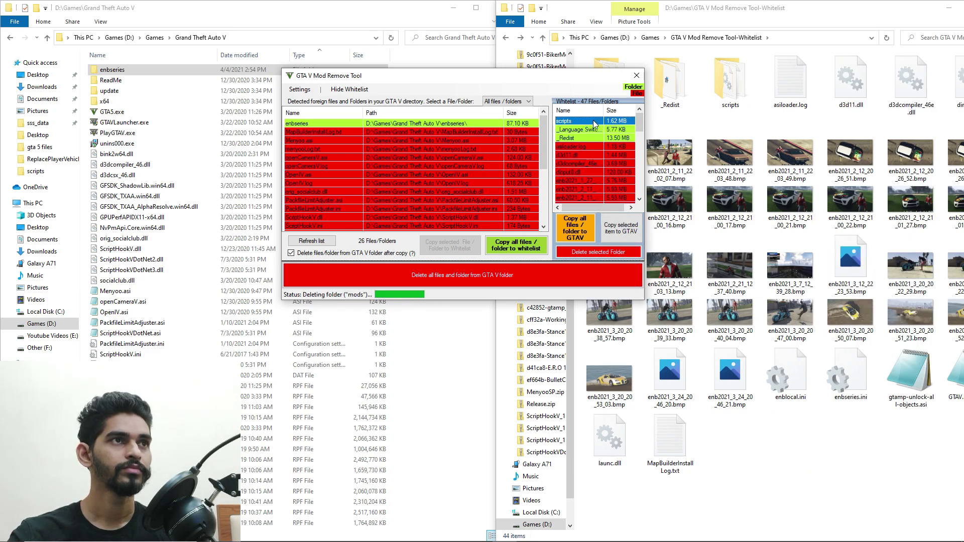
pyautogui.click(593, 252)
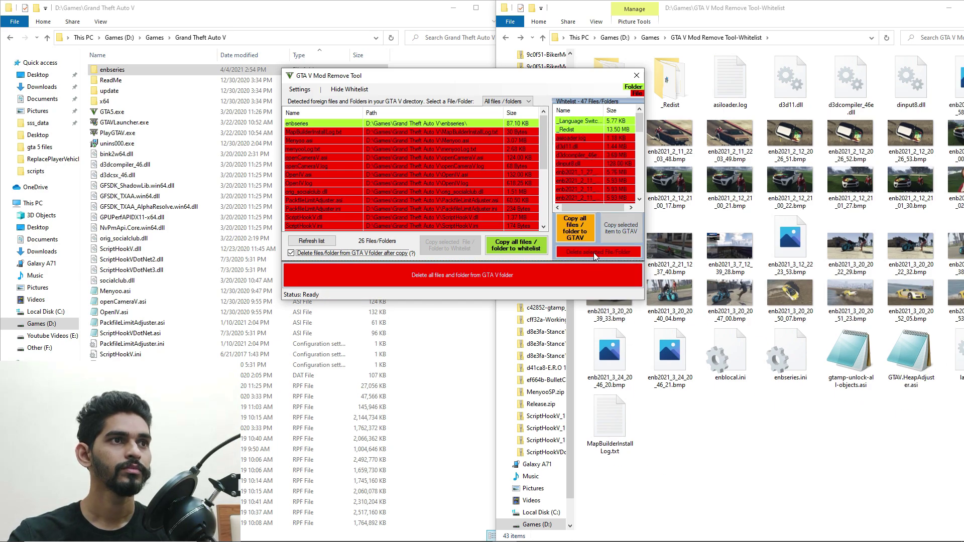
pyautogui.click(593, 130)
pyautogui.click(605, 252)
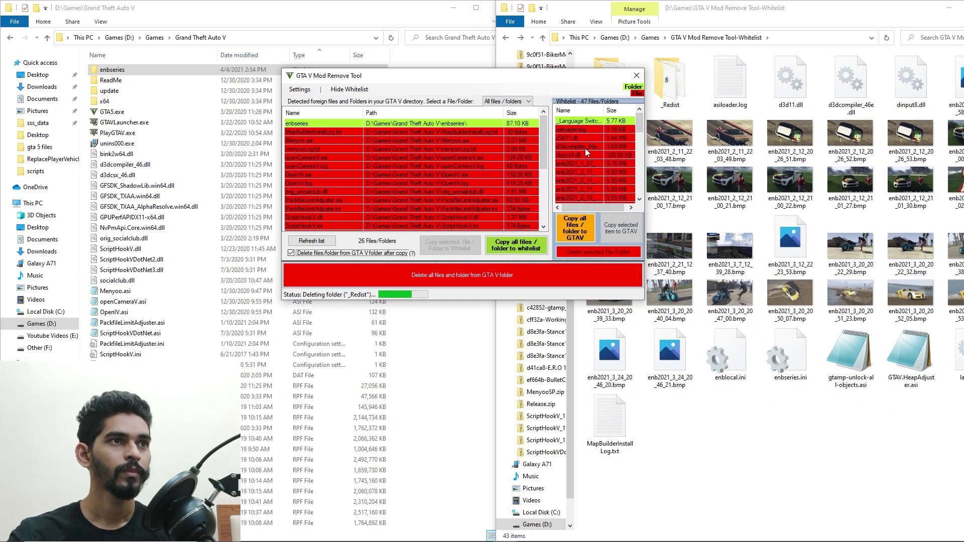
# Step: Copy all remaining whitelist files and folders back to GTA V and look through the restored files in the game folder
pyautogui.click(601, 122)
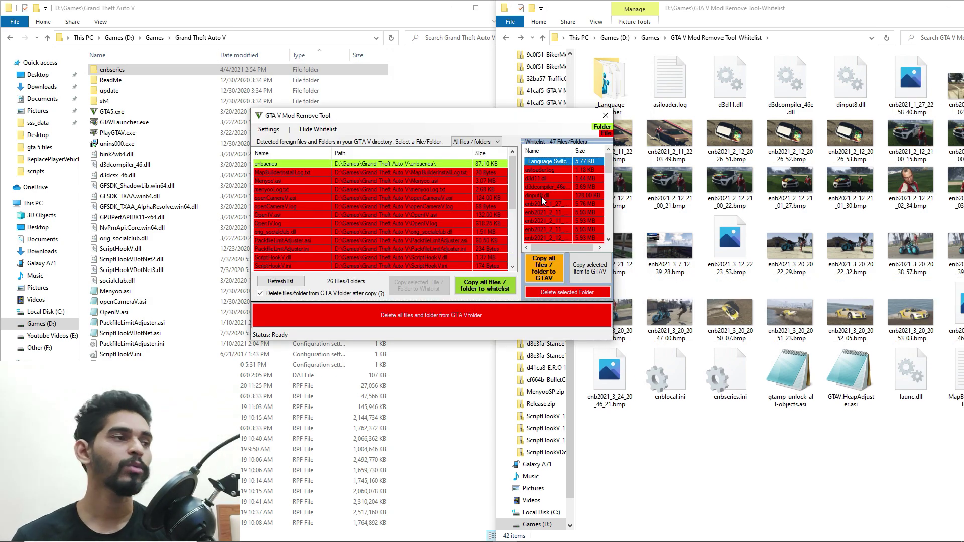
pyautogui.click(553, 280)
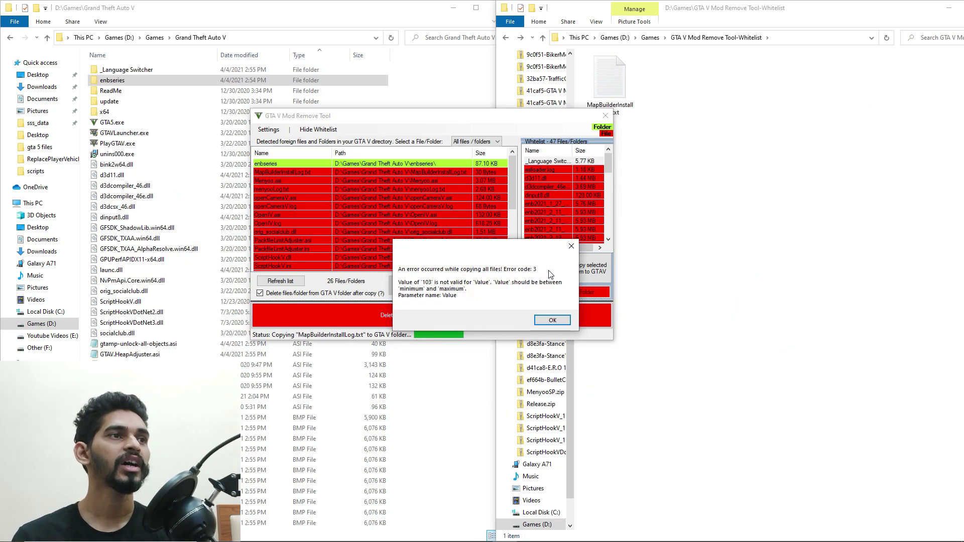
pyautogui.click(552, 320)
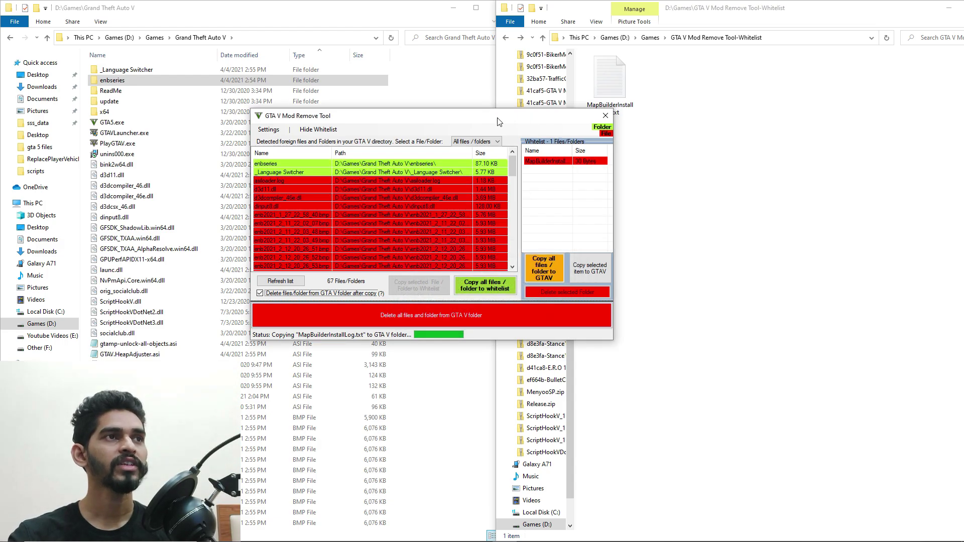
pyautogui.moveTo(479, 117); pyautogui.dragTo(779, 115)
pyautogui.click(367, 196)
pyautogui.scroll(-20, 322, 201)
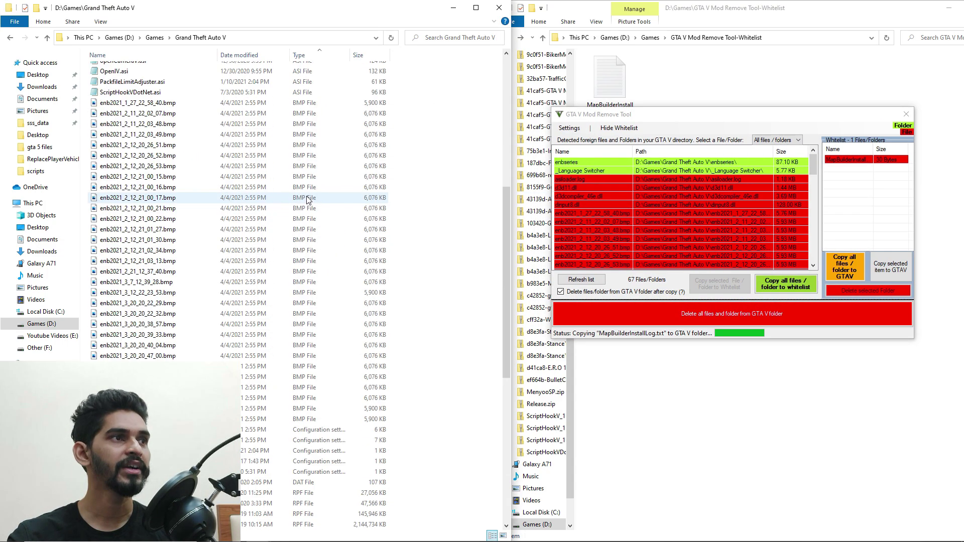
pyautogui.scroll(12, 308, 202)
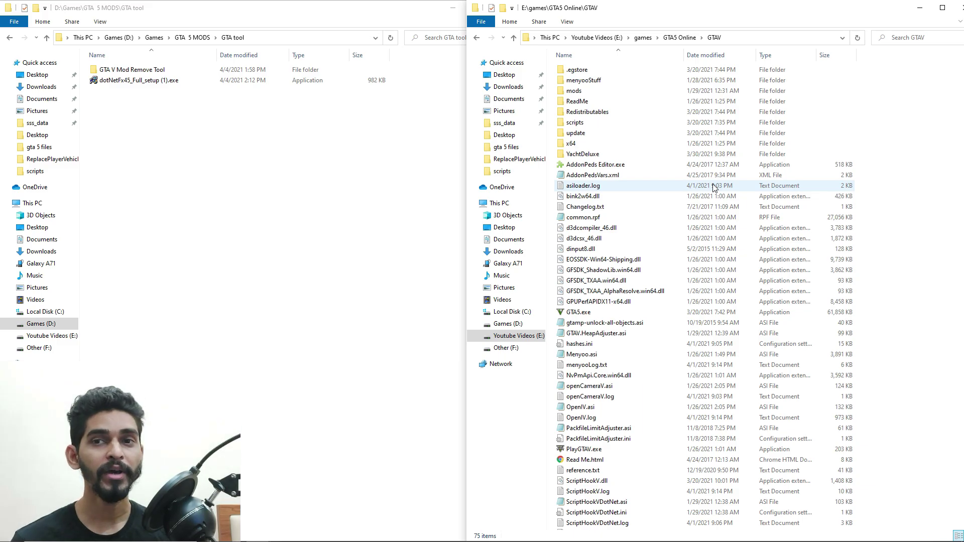
# Step: Launch GTA V Mod Remove Tool.exe from its folder inside GTA tool and check the game path in its settings
pyautogui.doubleClick(151, 70)
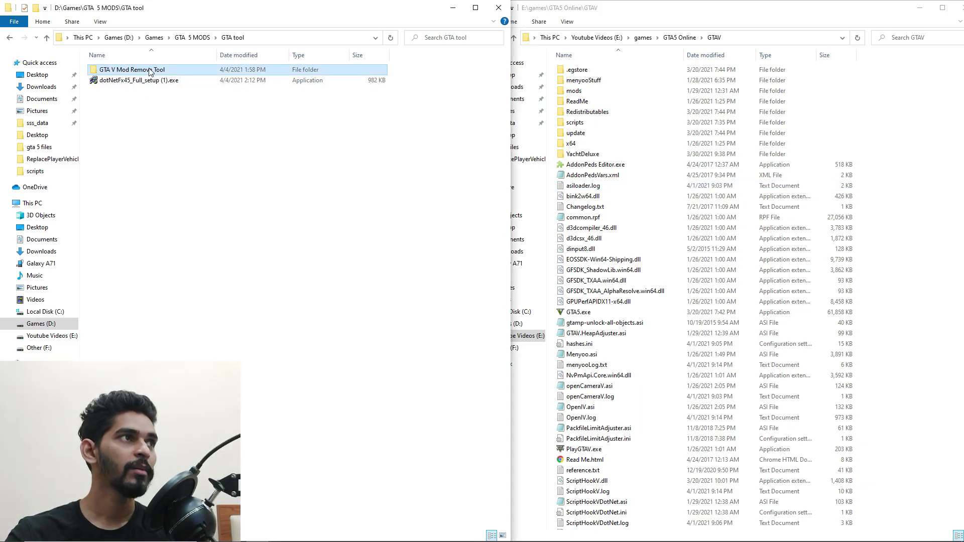
pyautogui.doubleClick(153, 71)
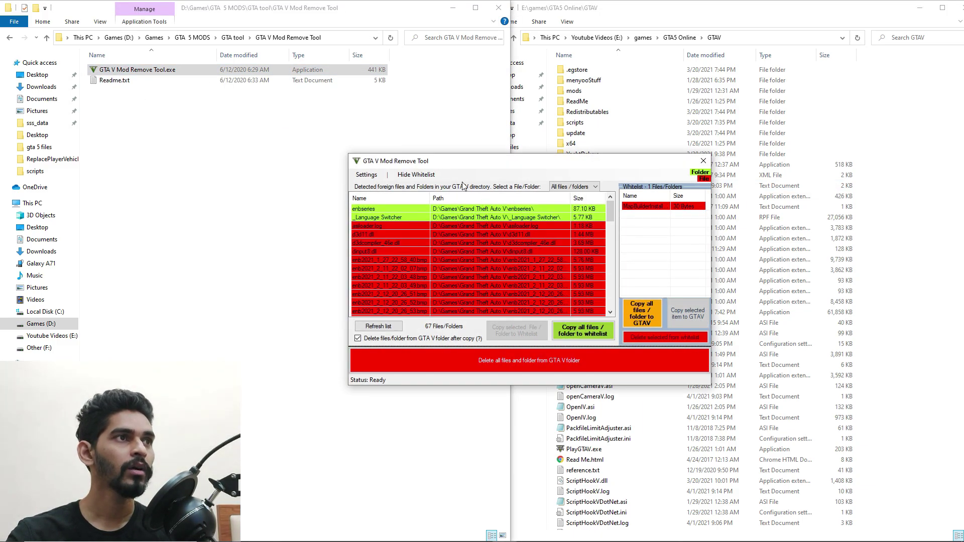
pyautogui.click(366, 176)
pyautogui.moveTo(447, 185)
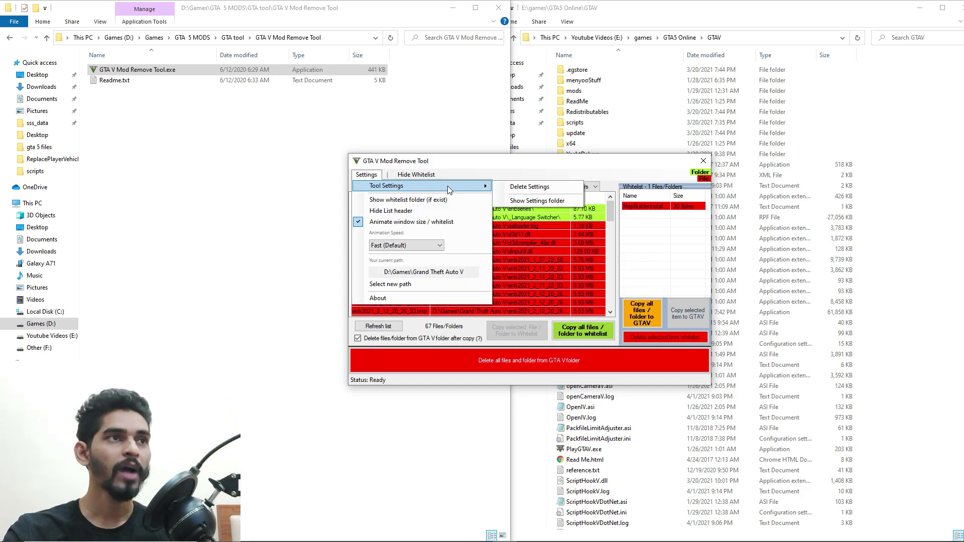
pyautogui.click(635, 267)
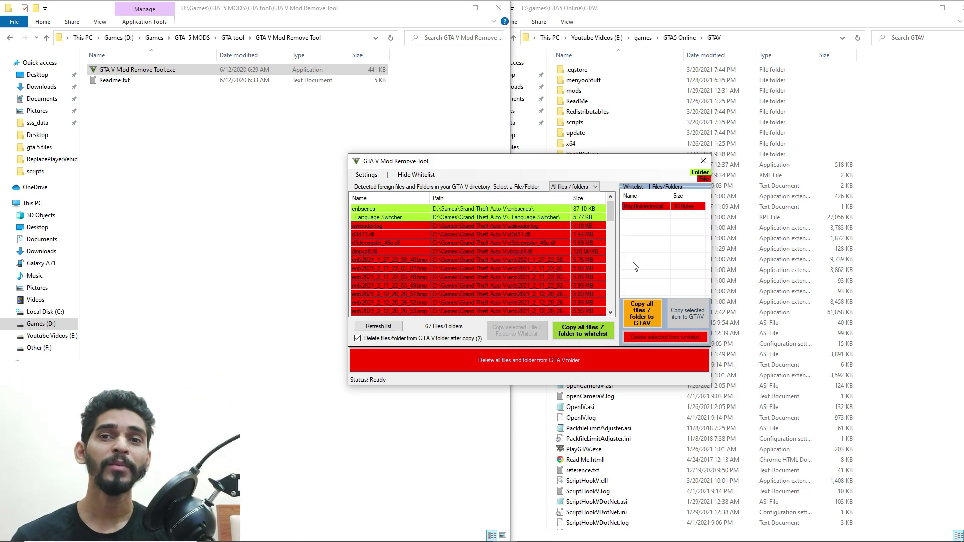
# Step: Set the tool's game path to E:\games\GTA5 Online\GTAV and move the tool window clear of the game folder listing
pyautogui.click(366, 175)
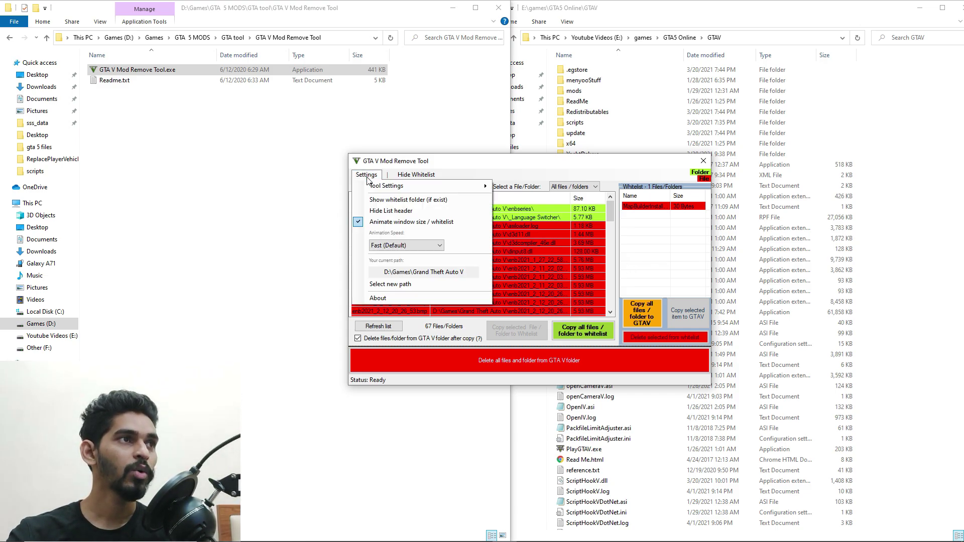
pyautogui.click(420, 283)
pyautogui.scroll(-6, 494, 259)
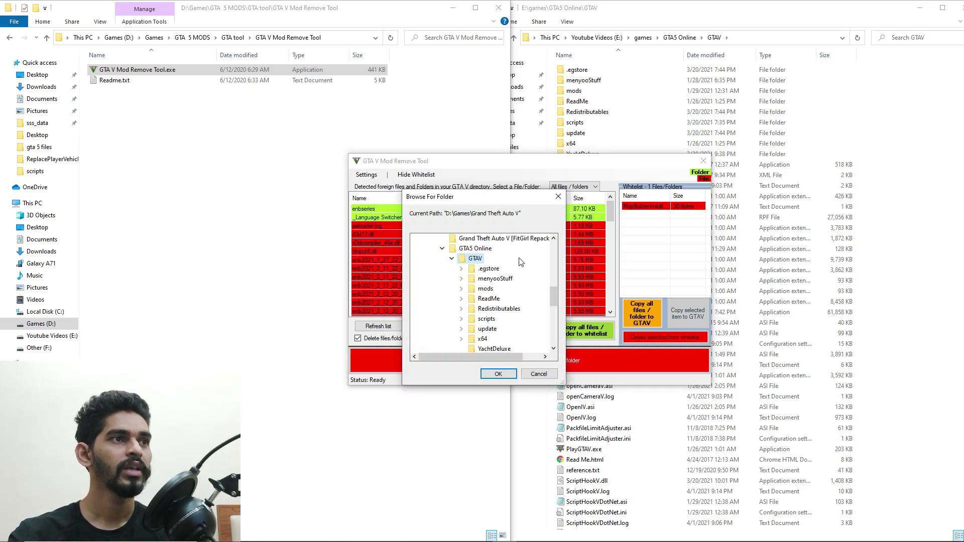
pyautogui.click(498, 374)
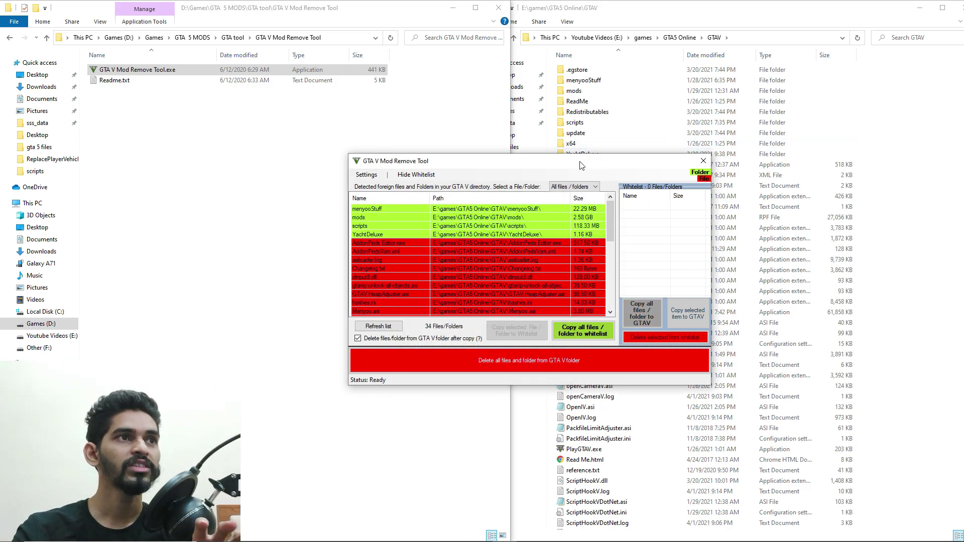
pyautogui.moveTo(599, 166); pyautogui.dragTo(426, 126)
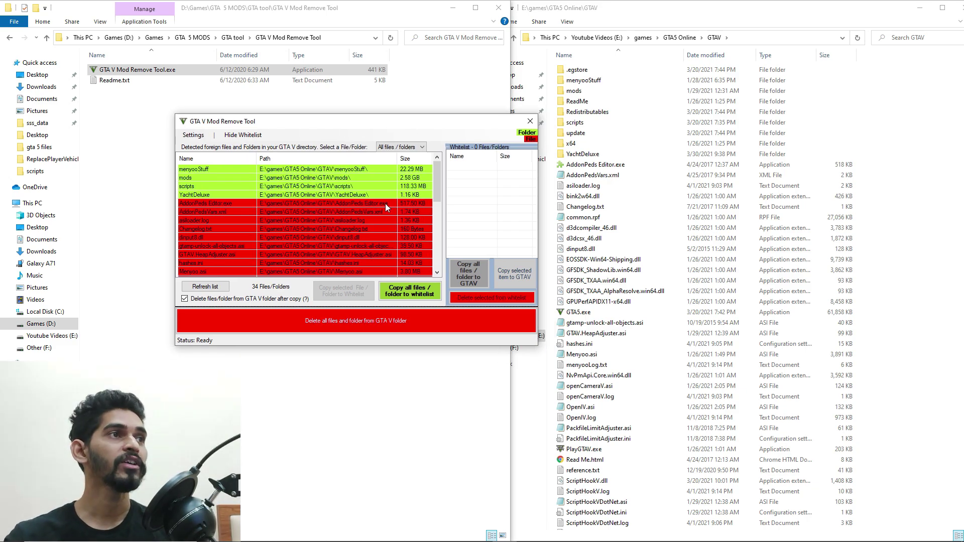
# Step: Look through the mod folders and files detected in the GTA5 Online installation
pyautogui.click(332, 169)
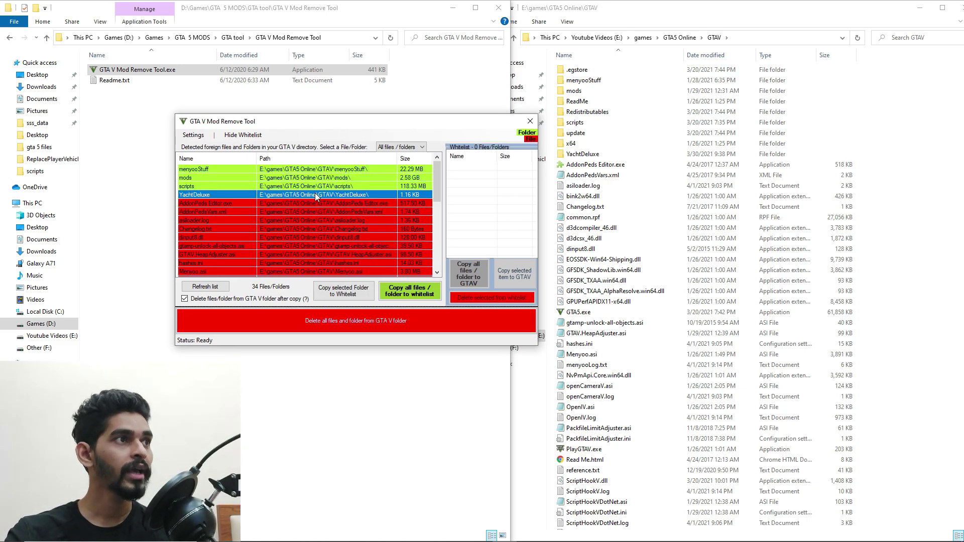
pyautogui.scroll(-3, 339, 221)
pyautogui.click(353, 230)
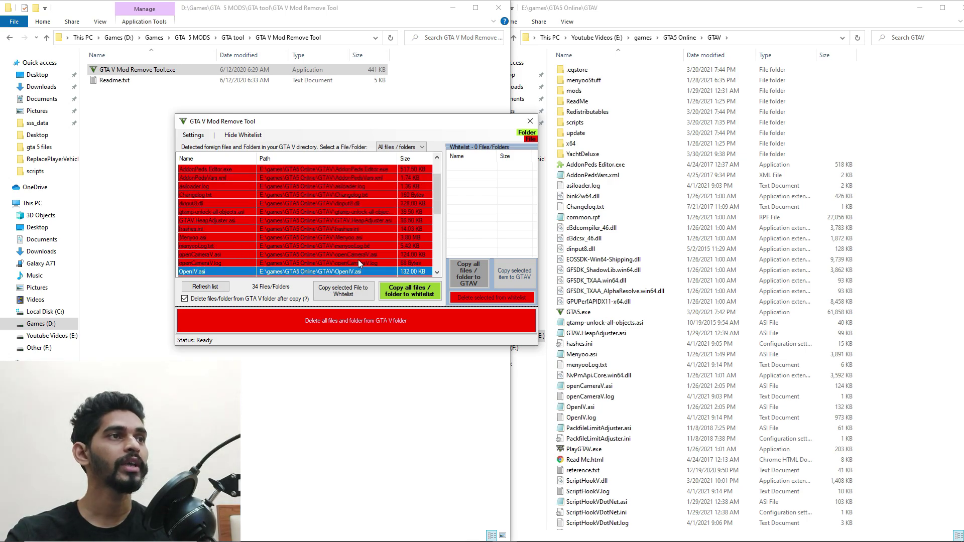
pyautogui.scroll(3, 358, 260)
pyautogui.click(347, 177)
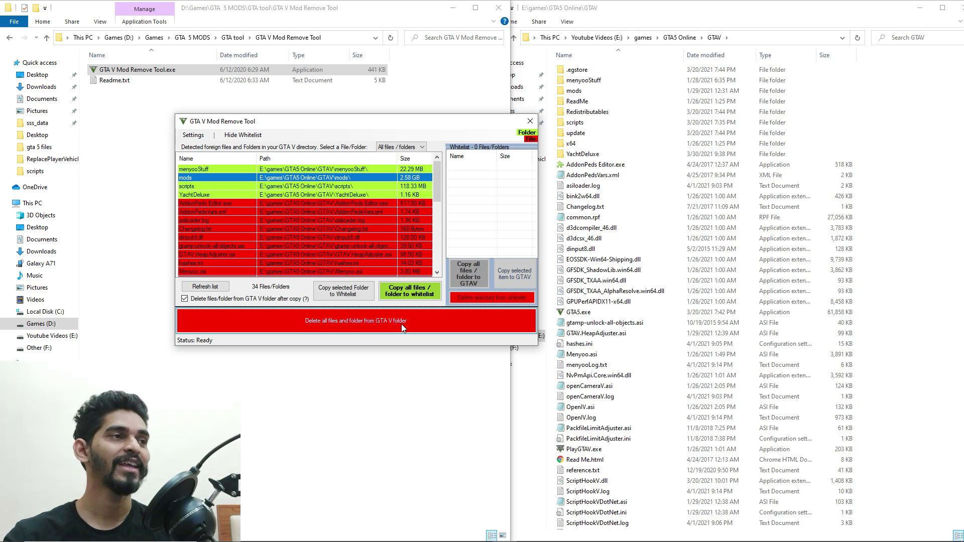
pyautogui.scroll(-7, 303, 222)
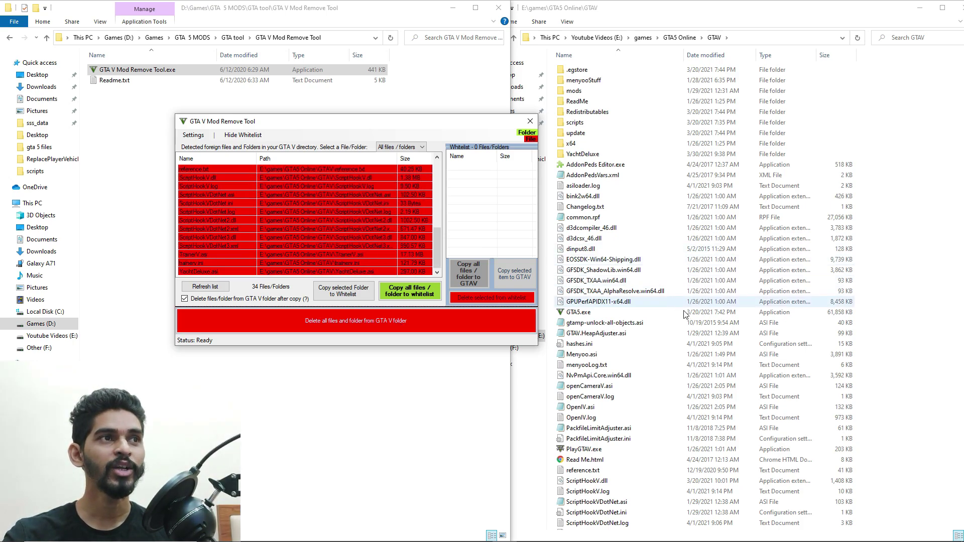
# Step: Select dinput8.dll in the GTAV folder and find the same file in the tool's detected files list
pyautogui.click(689, 333)
pyautogui.click(592, 227)
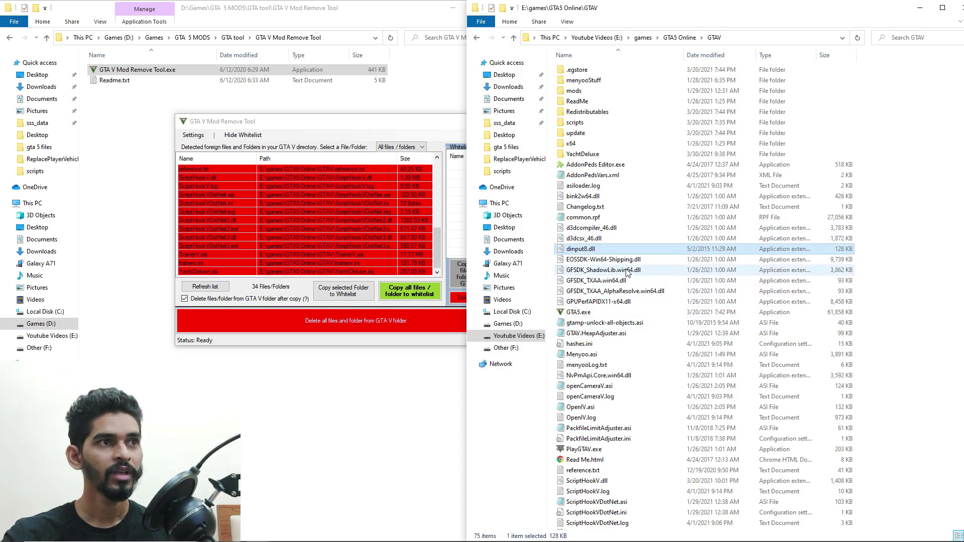
pyautogui.click(580, 250)
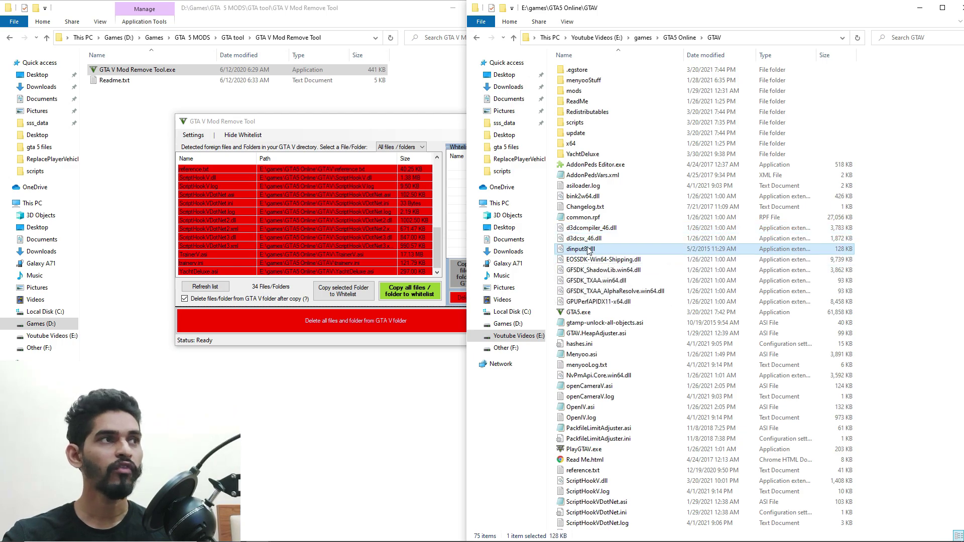
pyautogui.click(284, 212)
pyautogui.scroll(4, 284, 212)
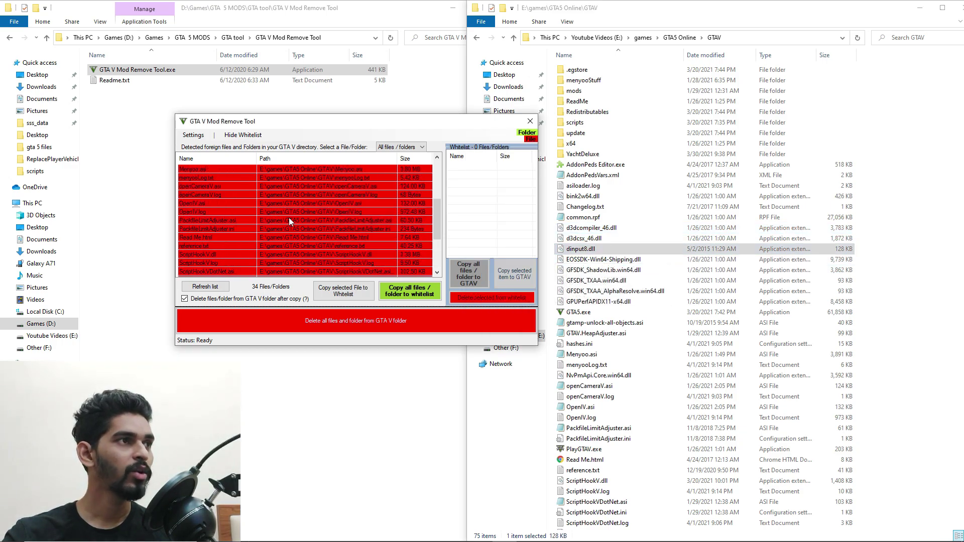
pyautogui.scroll(-1, 288, 218)
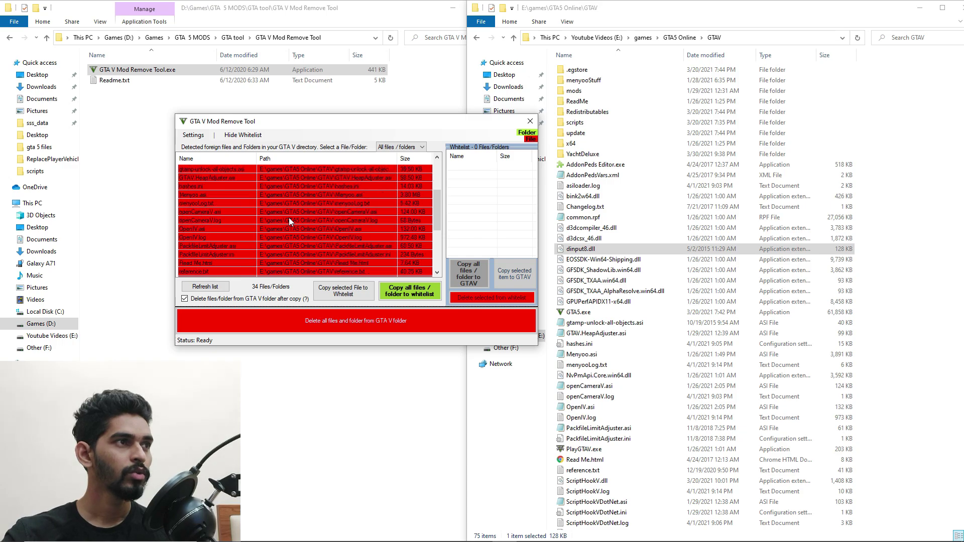
pyautogui.scroll(-2, 289, 220)
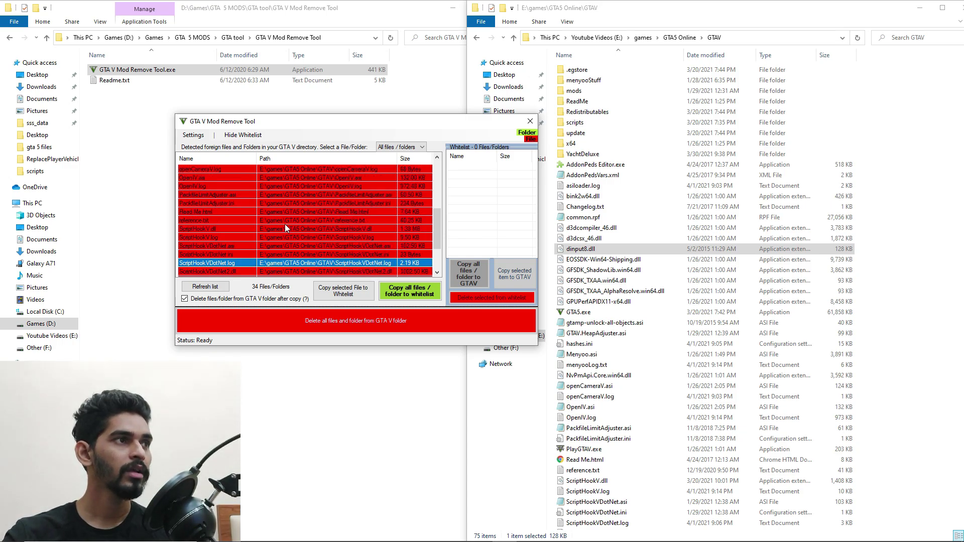
pyautogui.scroll(-2, 285, 224)
pyautogui.scroll(5, 285, 224)
pyautogui.click(282, 215)
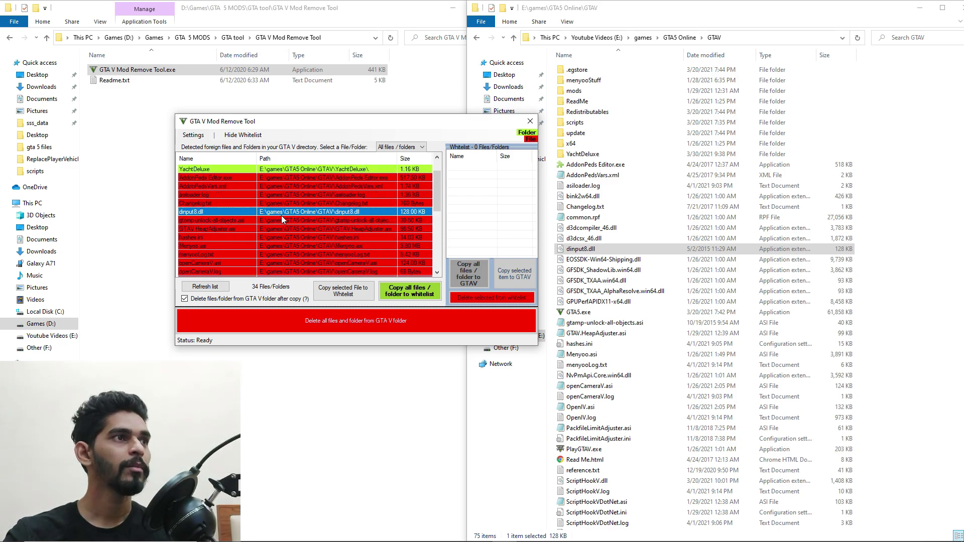
pyautogui.scroll(1, 347, 221)
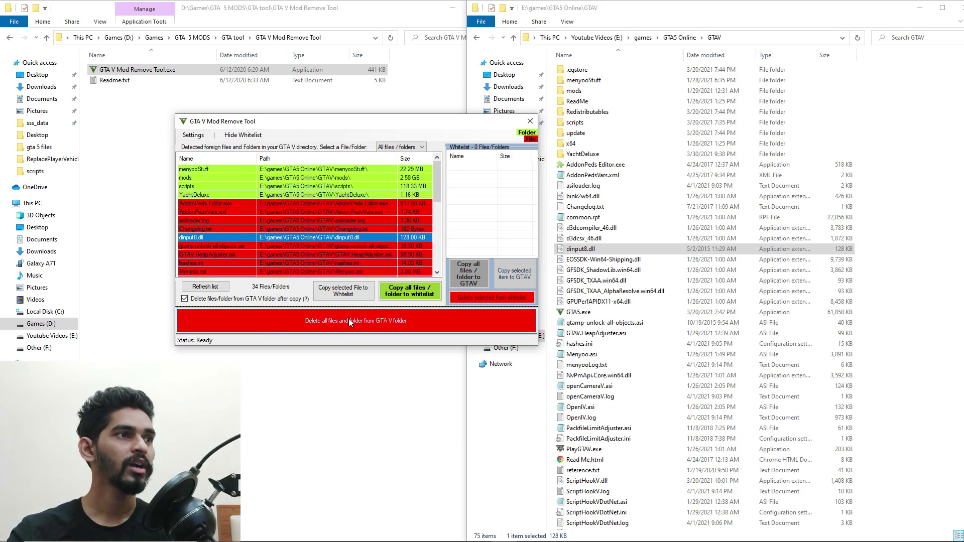
# Step: Delete all detected mod files and folders from the GTAV folder
pyautogui.click(422, 330)
pyautogui.click(470, 309)
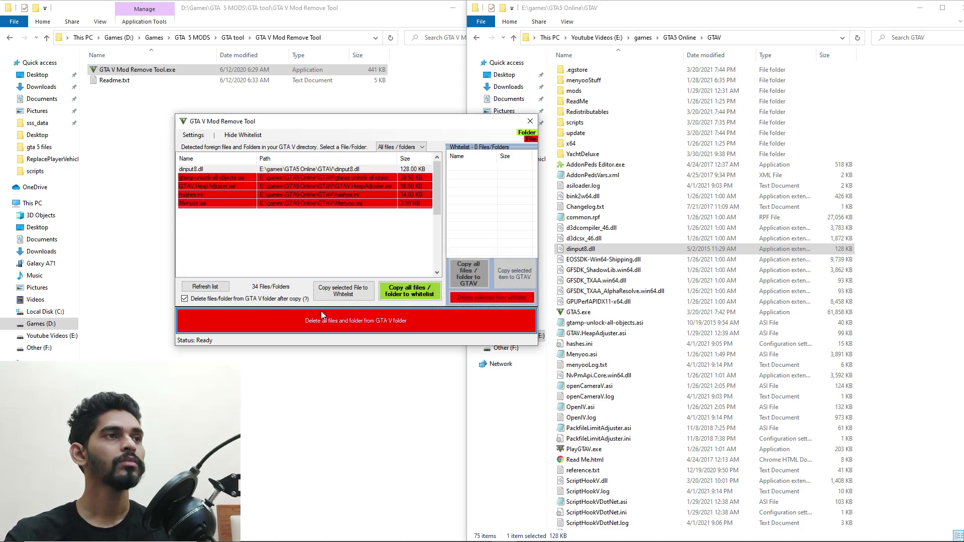
pyautogui.click(505, 309)
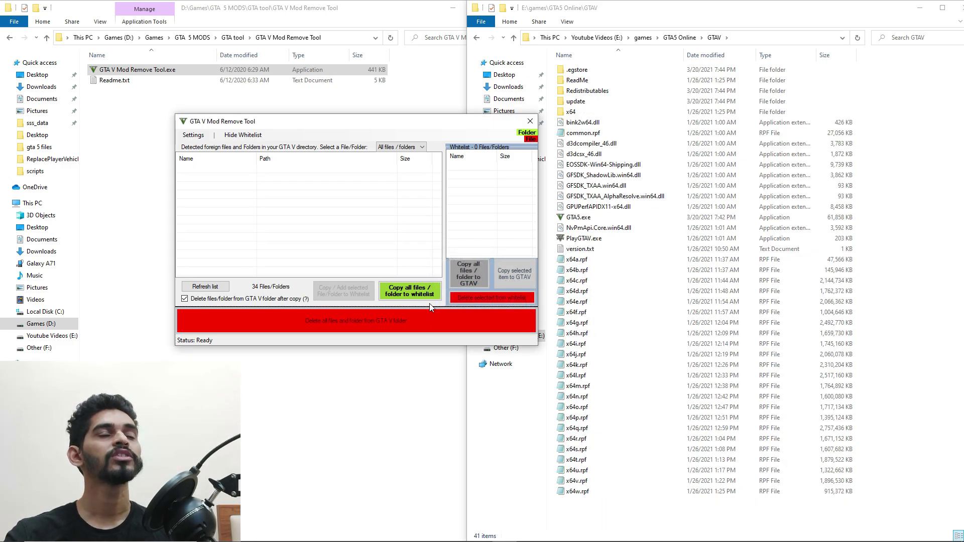
# Step: Close the mod remove tool and refresh the GTAV folder listing
pyautogui.click(530, 121)
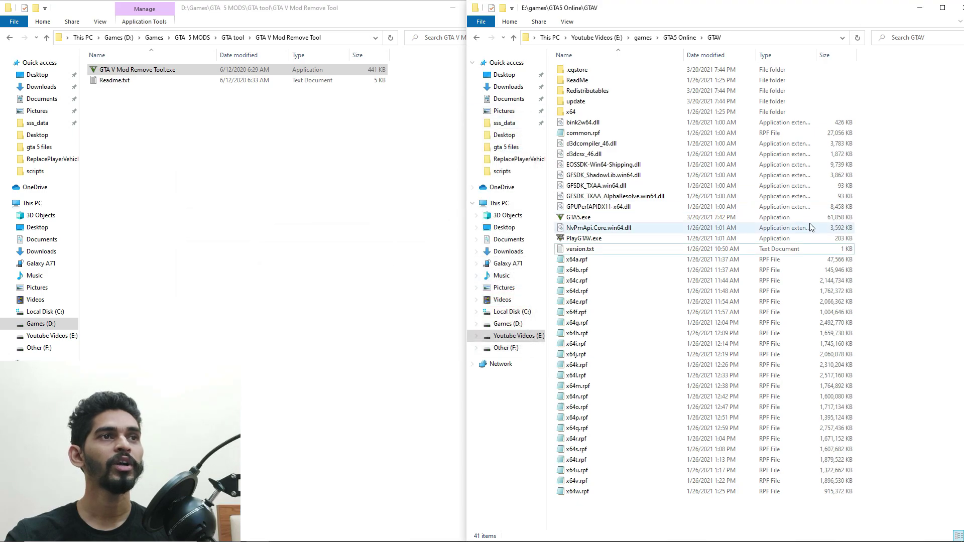
pyautogui.rightClick(915, 245)
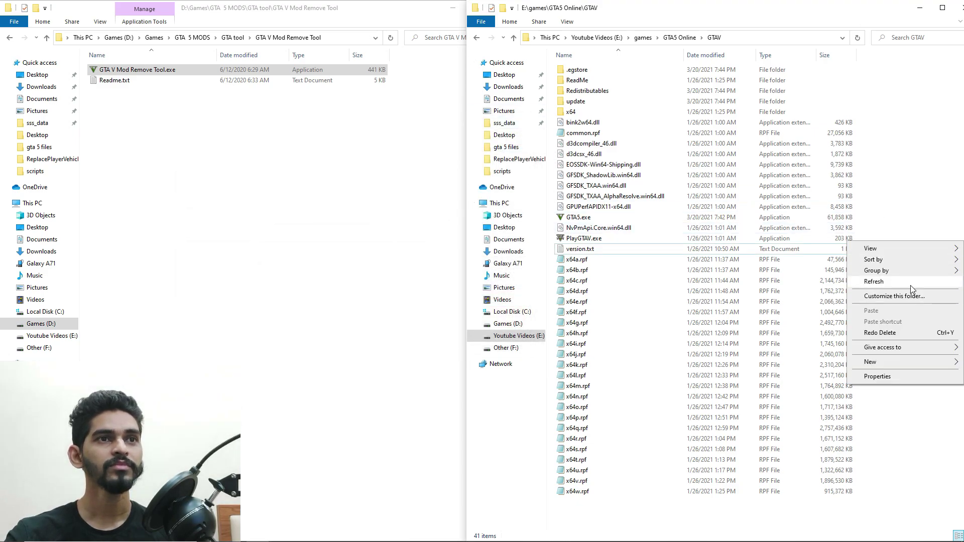
pyautogui.click(911, 284)
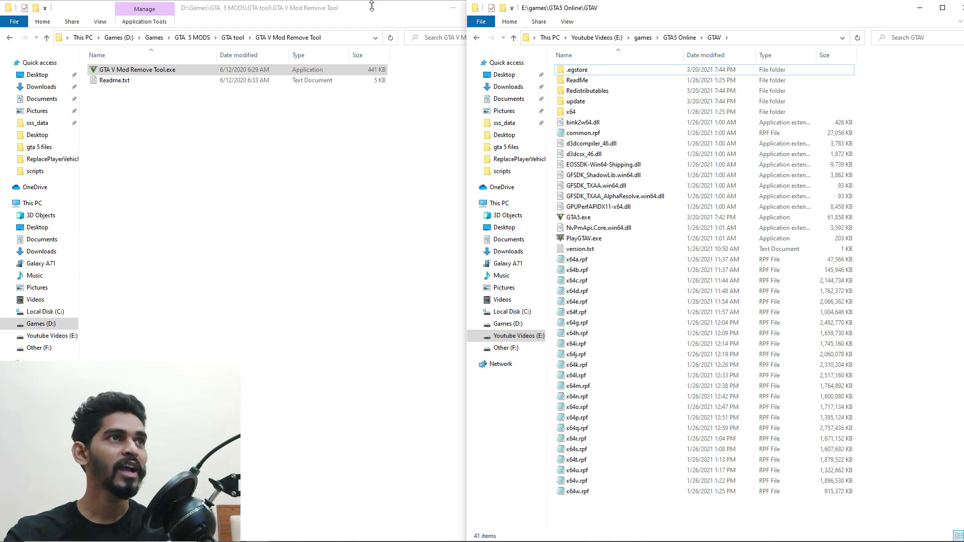
# Step: Switch to Grand Theft Auto V and enter Online mode from its main menu
pyautogui.click(442, 20)
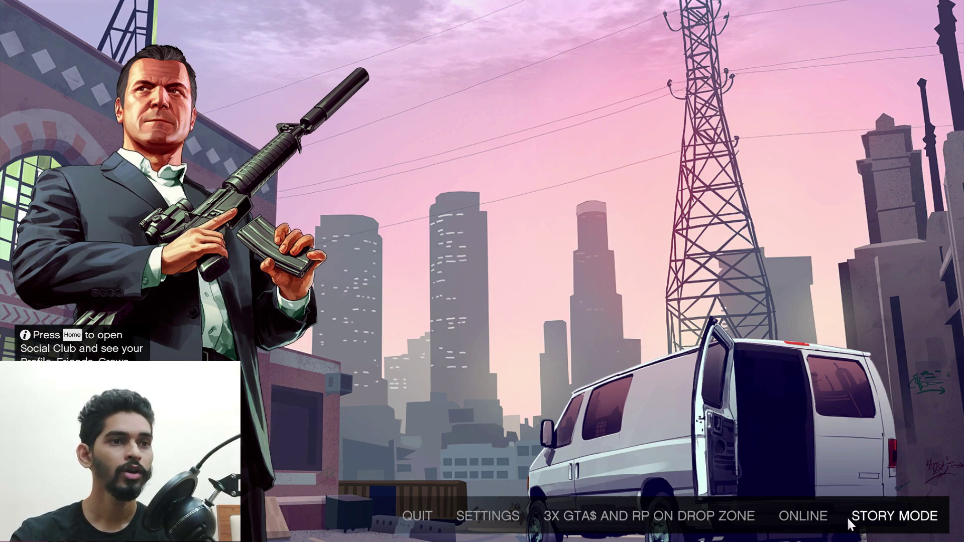
pyautogui.click(800, 517)
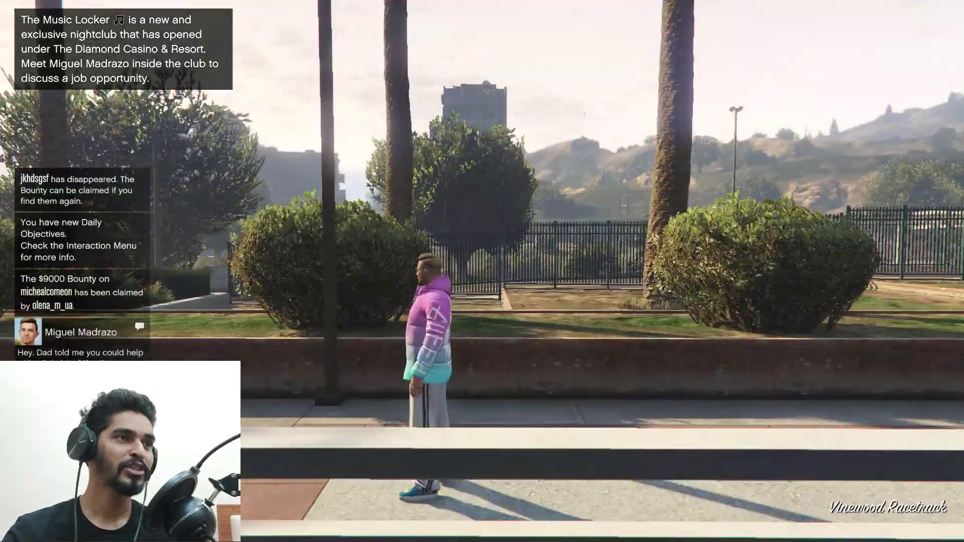
pyautogui.press('w')
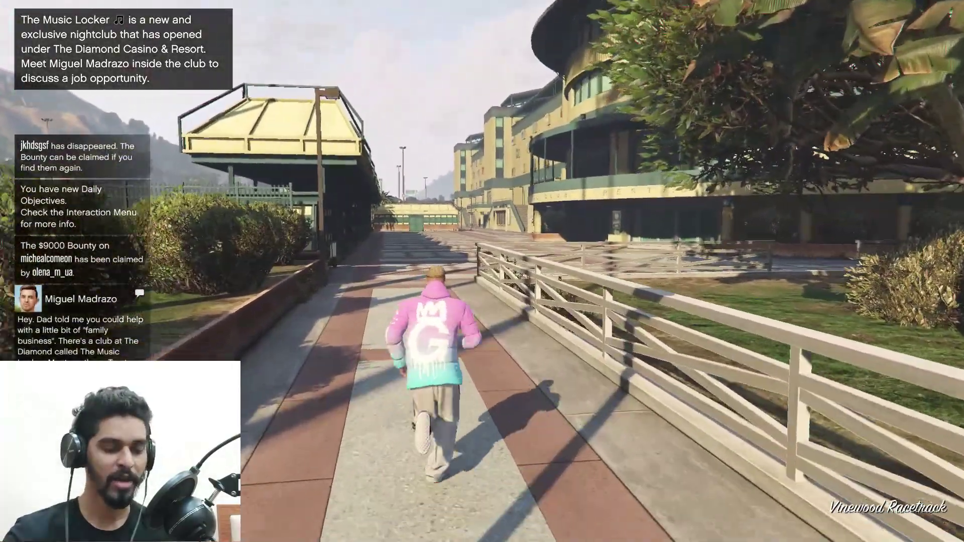
pyautogui.press('d')
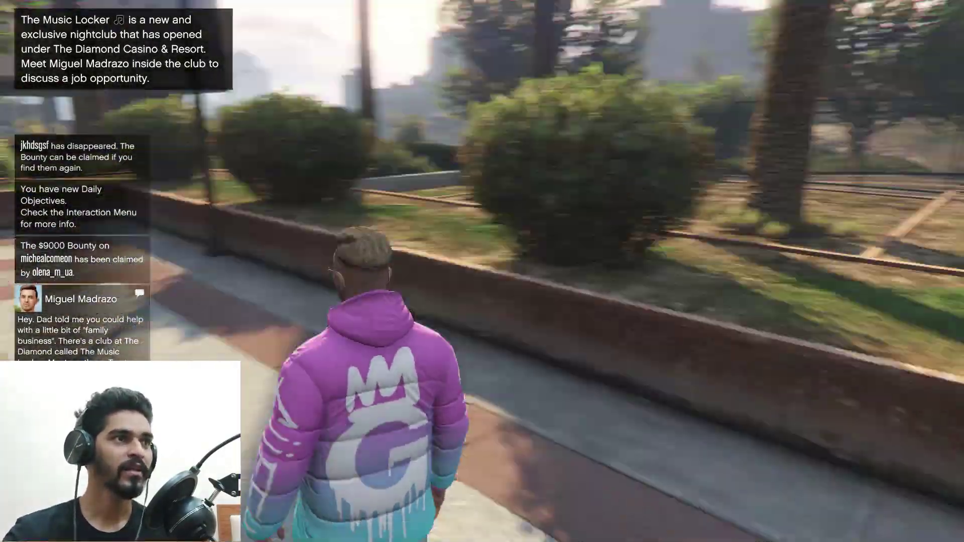
pyautogui.press('w')
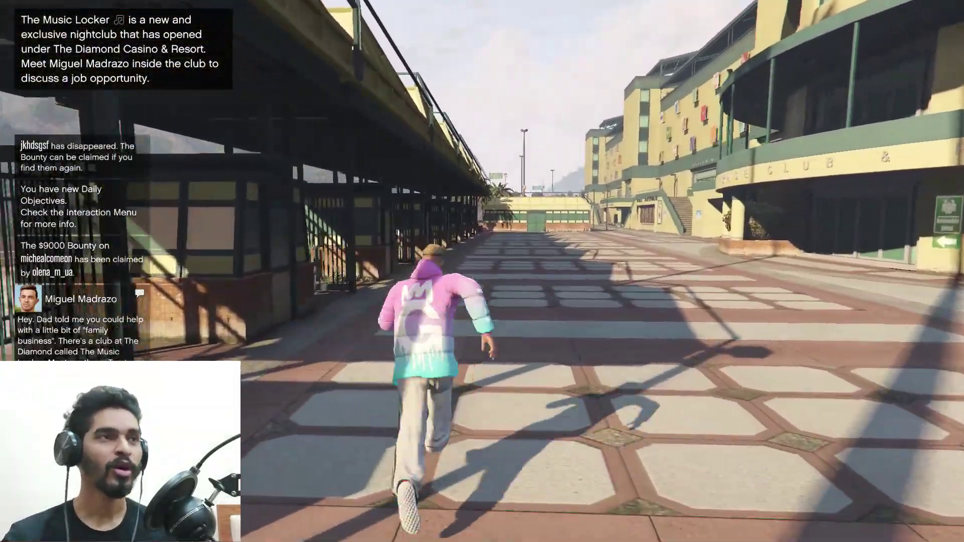
pyautogui.press('Tab')
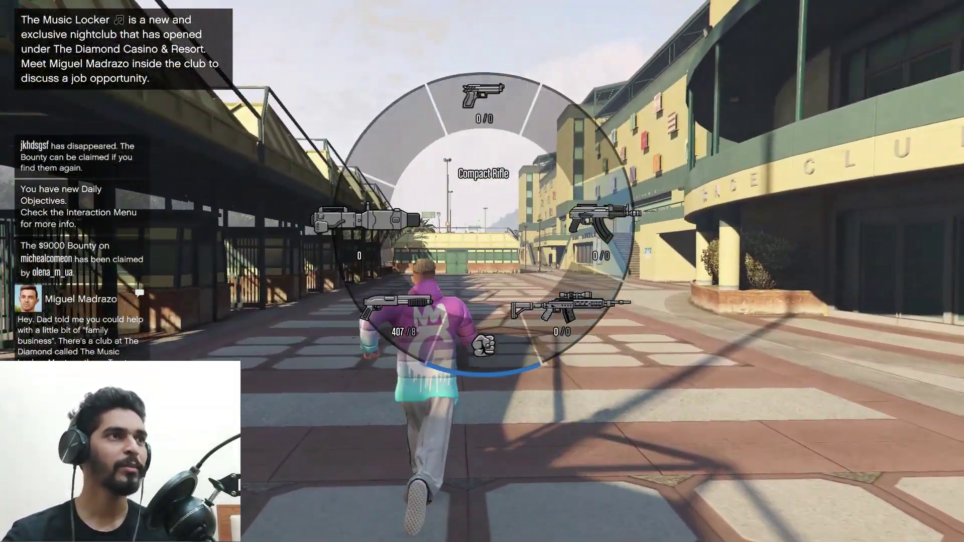
pyautogui.moveTo(570, 311)
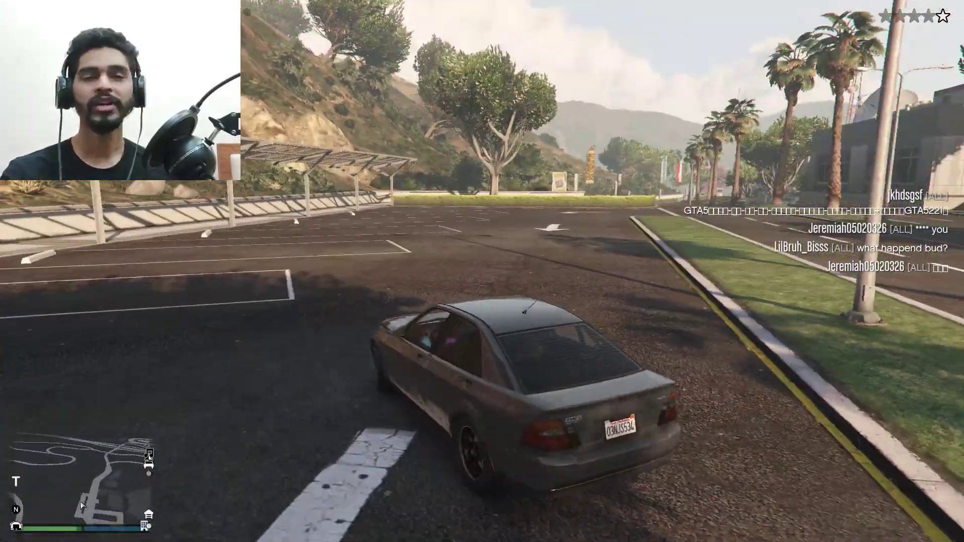
pyautogui.press('w')
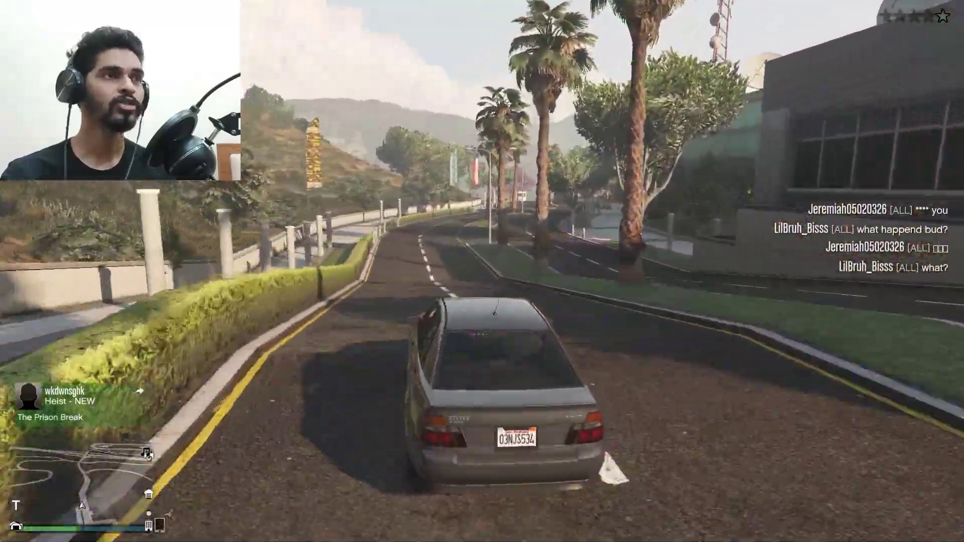
pyautogui.press('w')
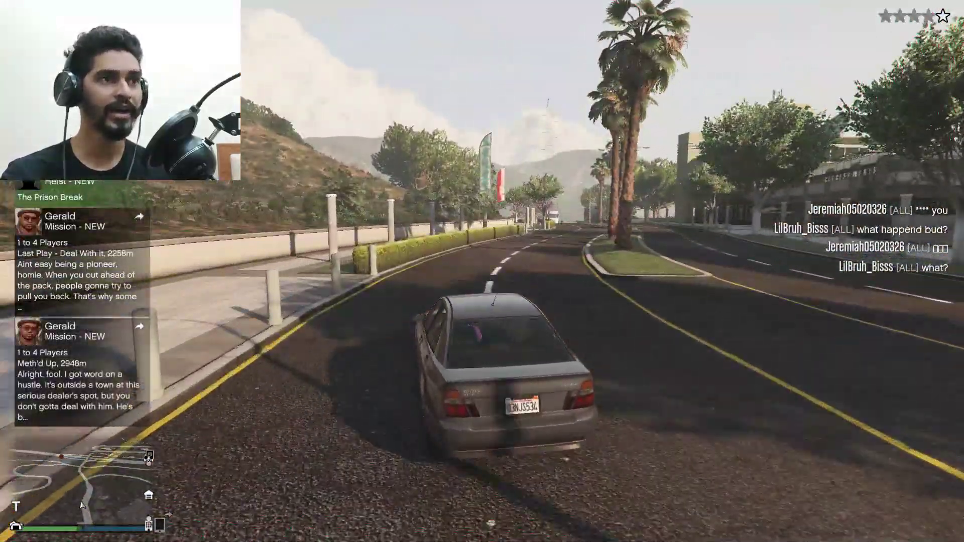
pyautogui.press('w')
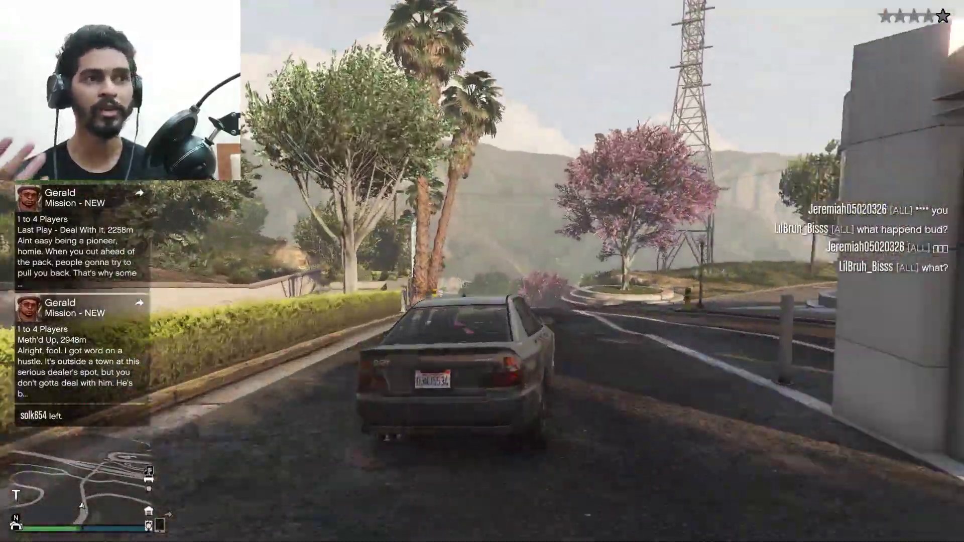
pyautogui.press('w')
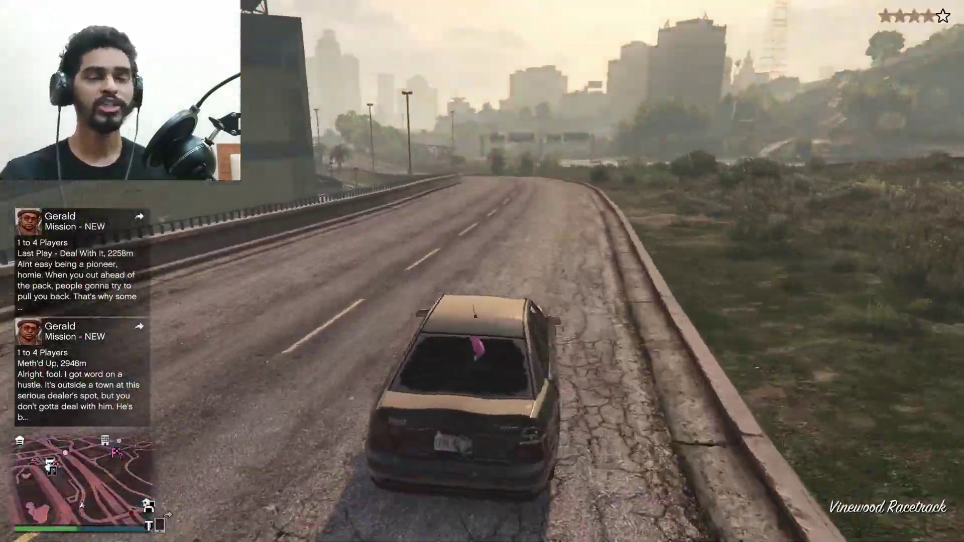
pyautogui.press('w')
pyautogui.press('w')
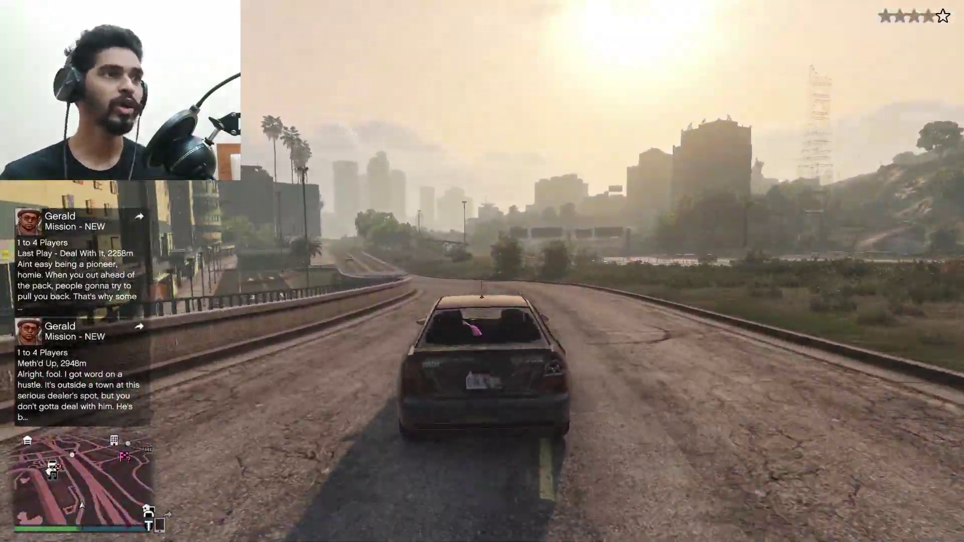
pyautogui.press('w')
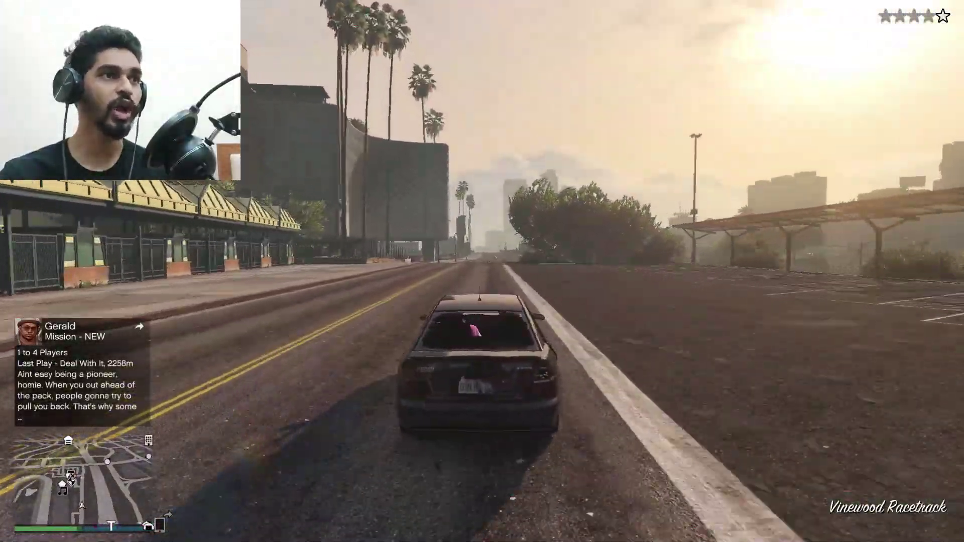
pyautogui.press('w')
pyautogui.press('w')
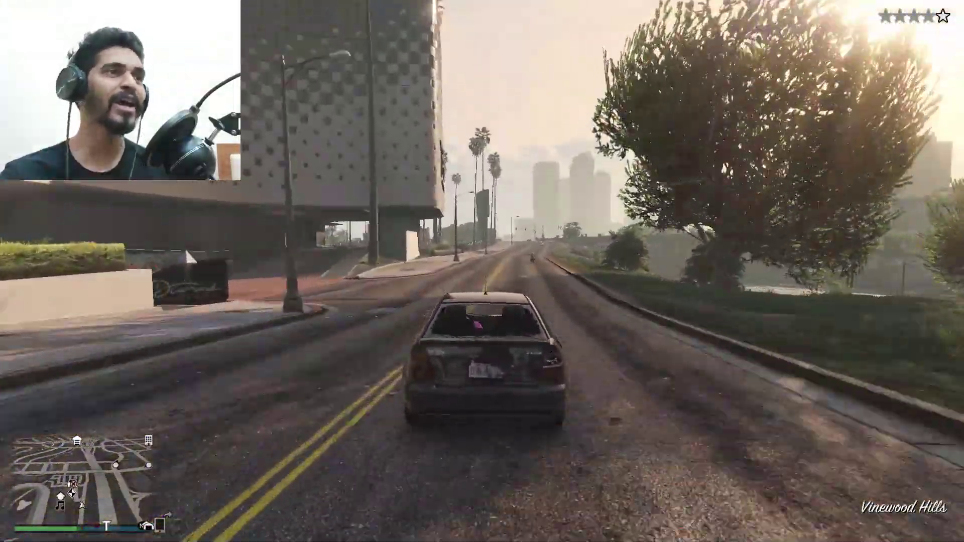
pyautogui.press('w')
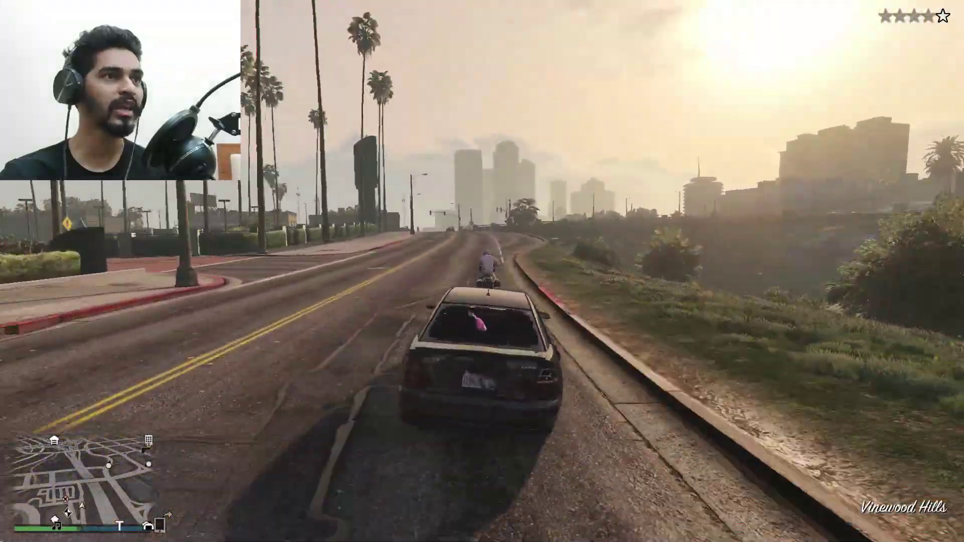
pyautogui.press('w')
pyautogui.press('w')
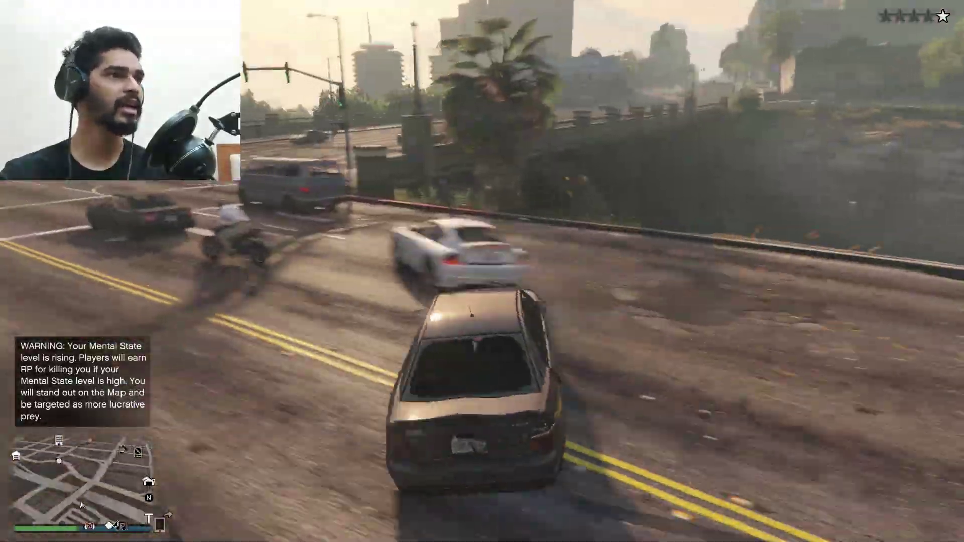
pyautogui.press('w')
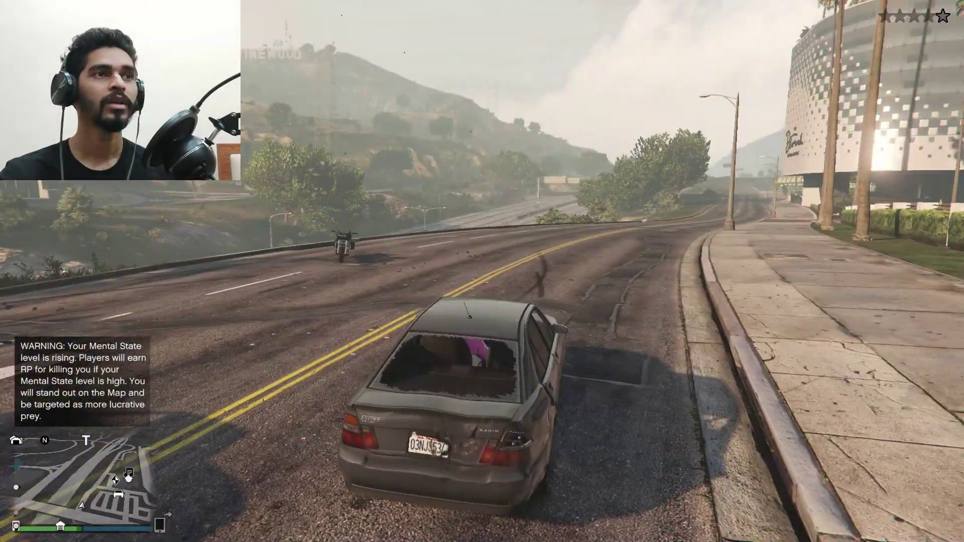
pyautogui.press('w')
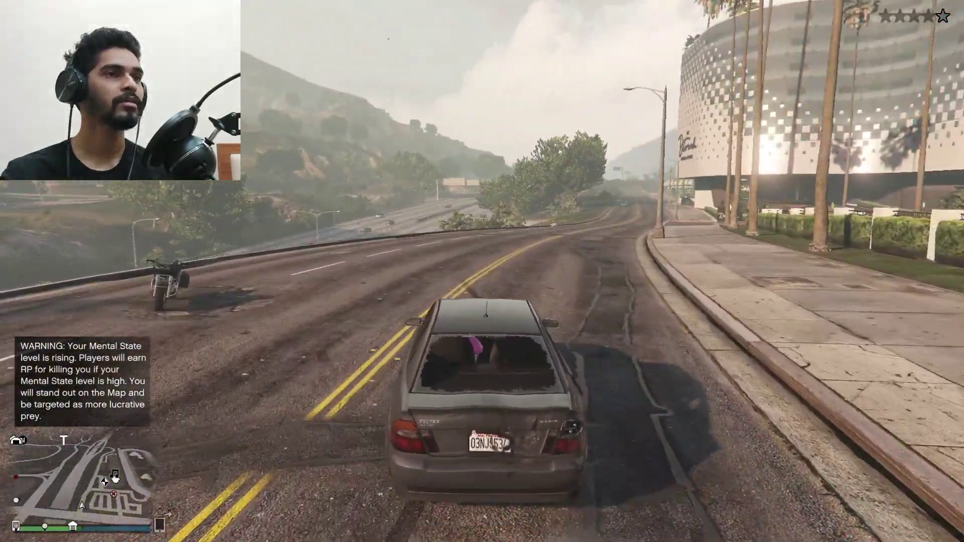